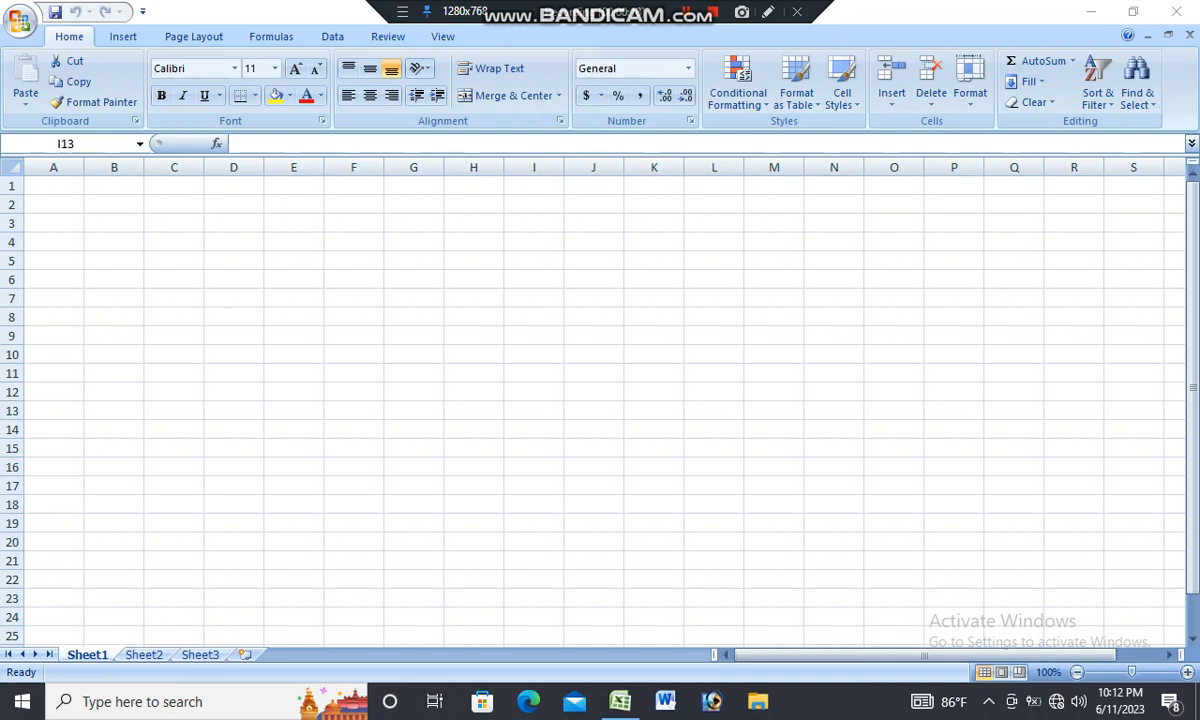
click(123, 37)
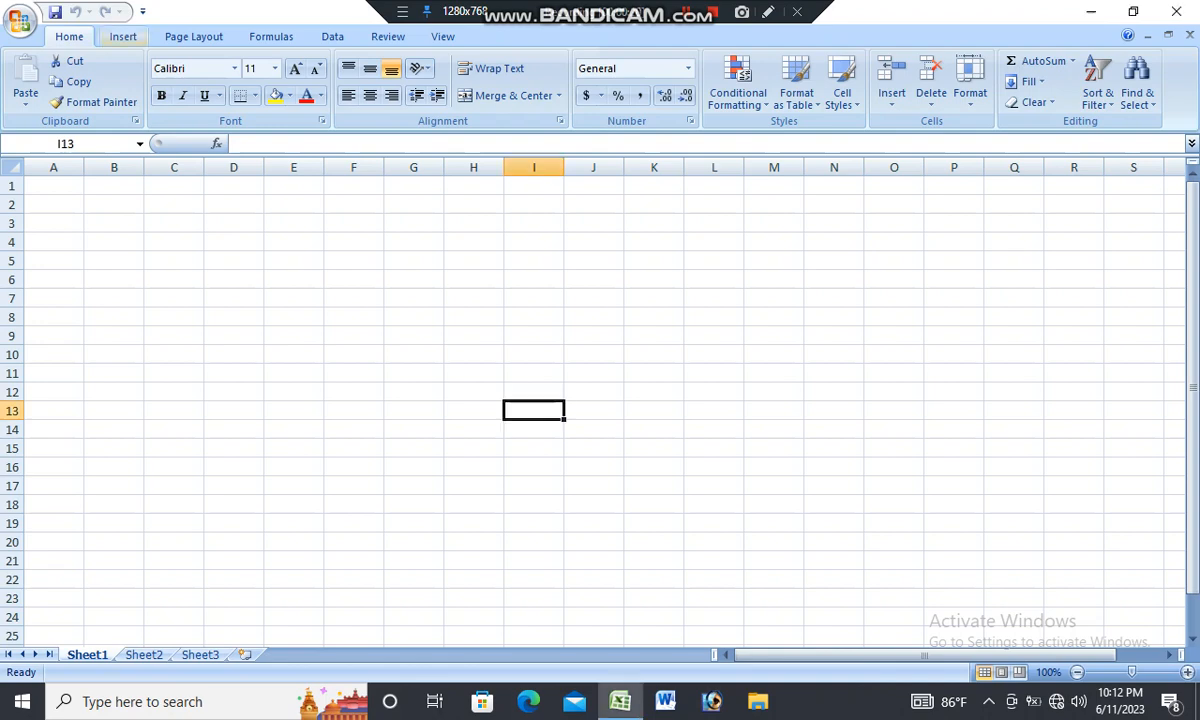
click(123, 37)
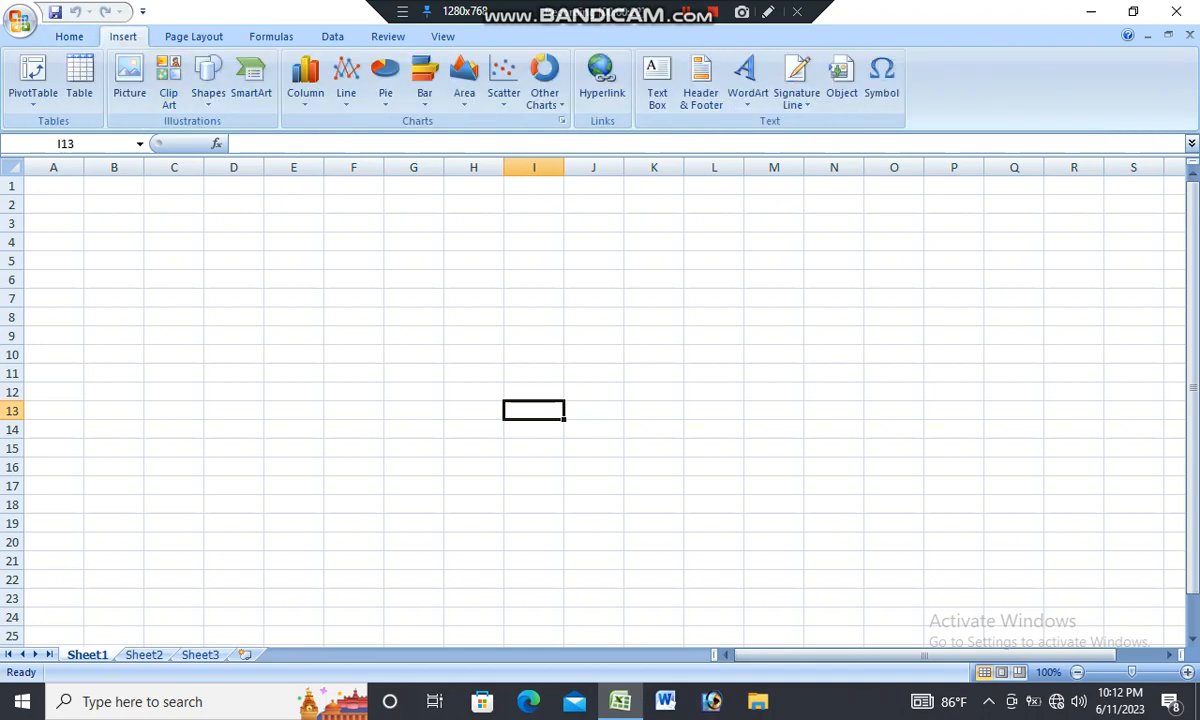
click(174, 317)
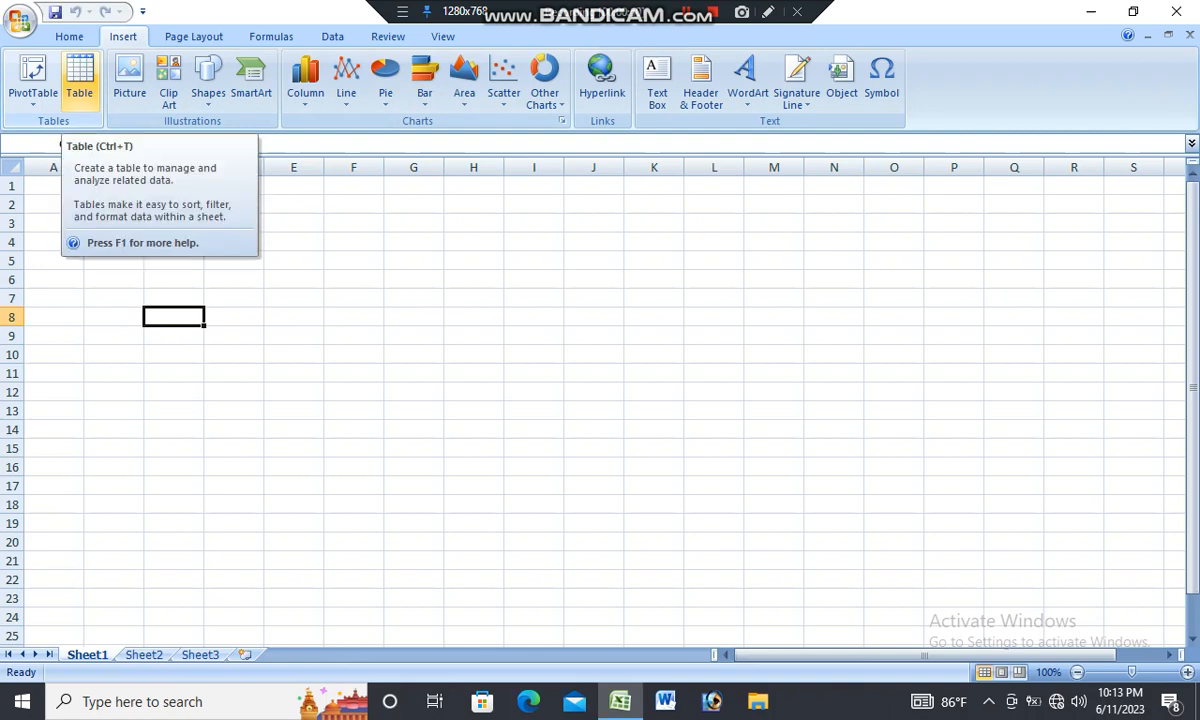
click(79, 80)
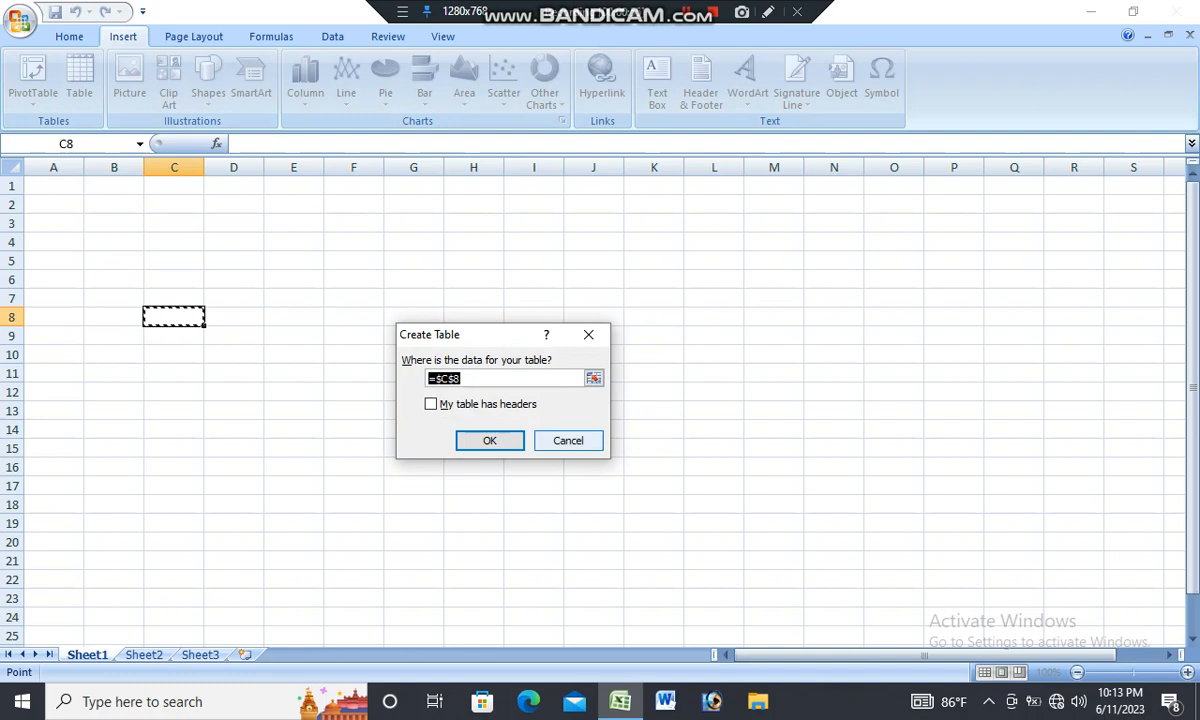
click(568, 441)
click(293, 336)
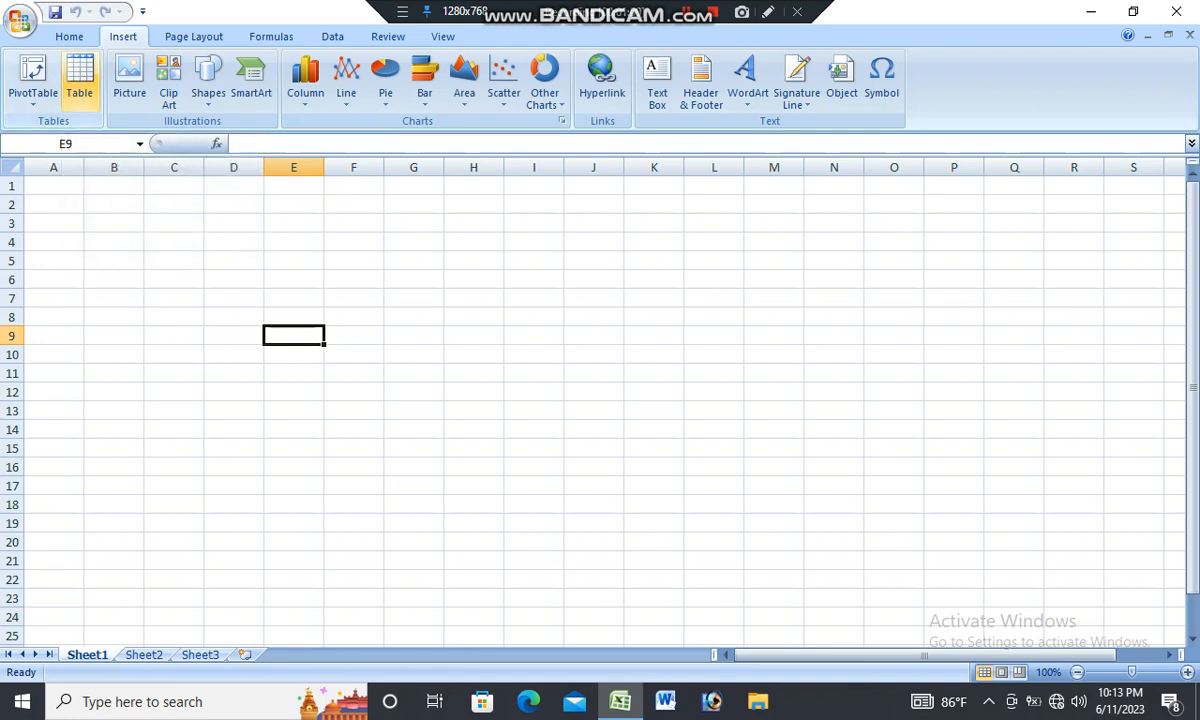
click(79, 80)
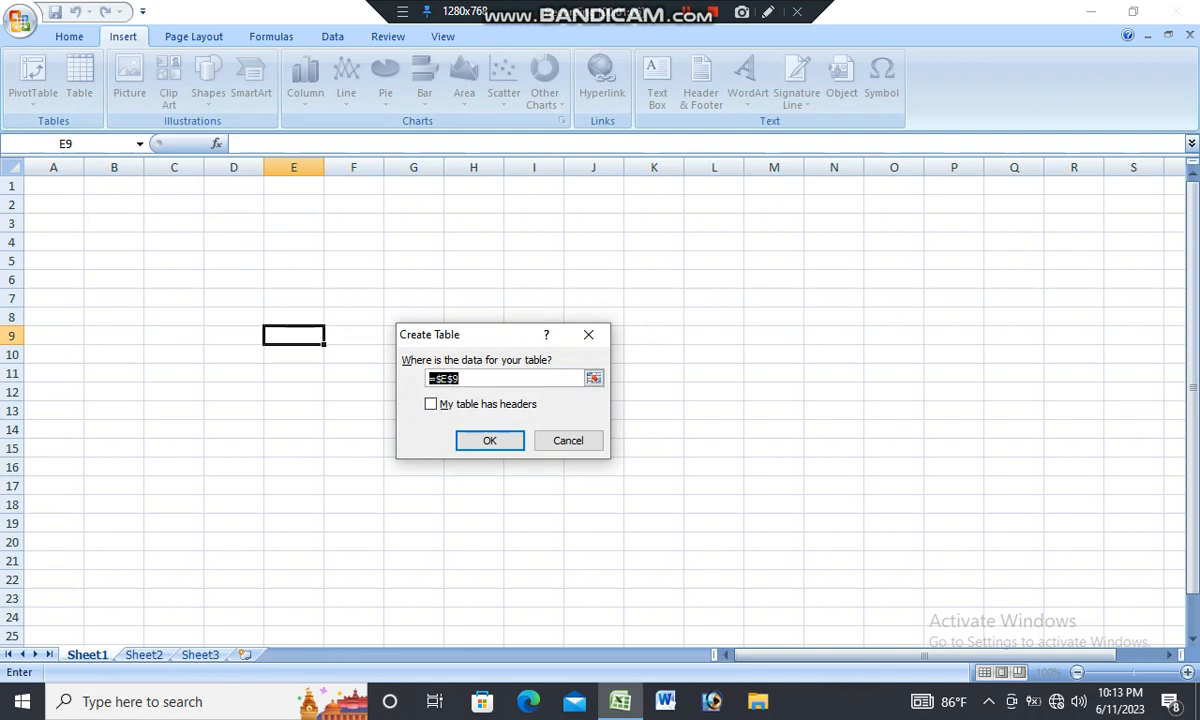
key(BackSpace)
click(568, 440)
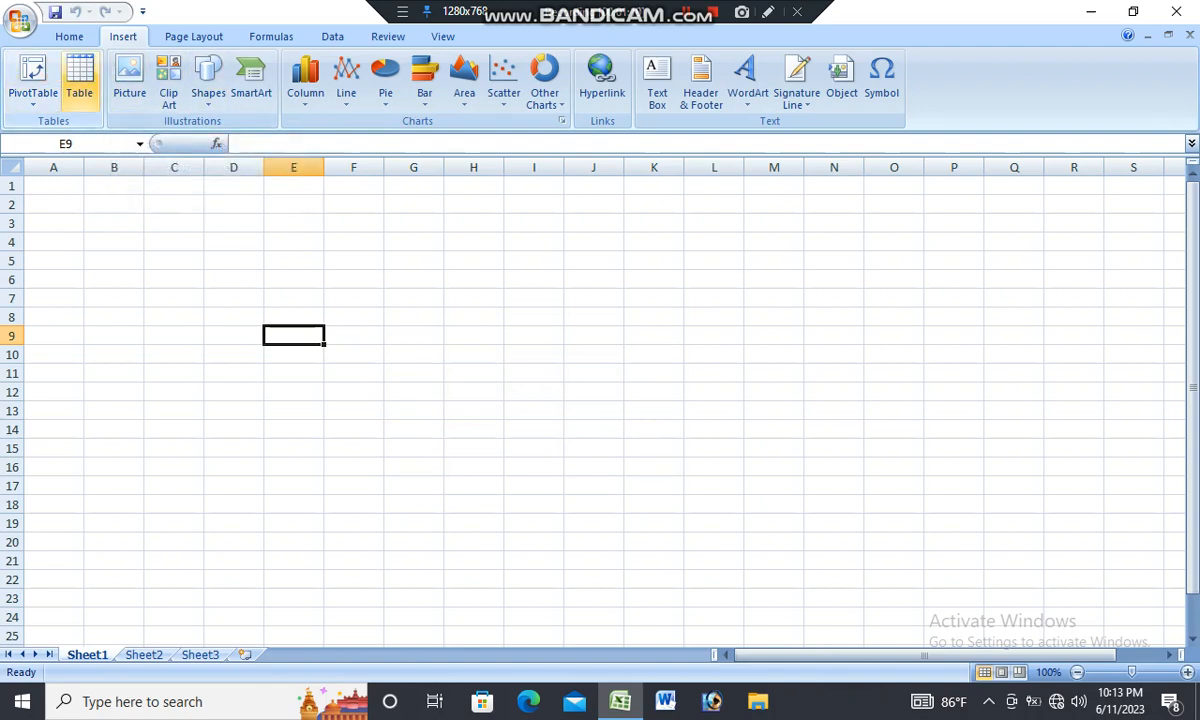
Apply all borders to the cell range D3:F6 to form a three-column, four-row grid
drag(114, 204, 545, 394)
click(354, 336)
drag(236, 224, 354, 281)
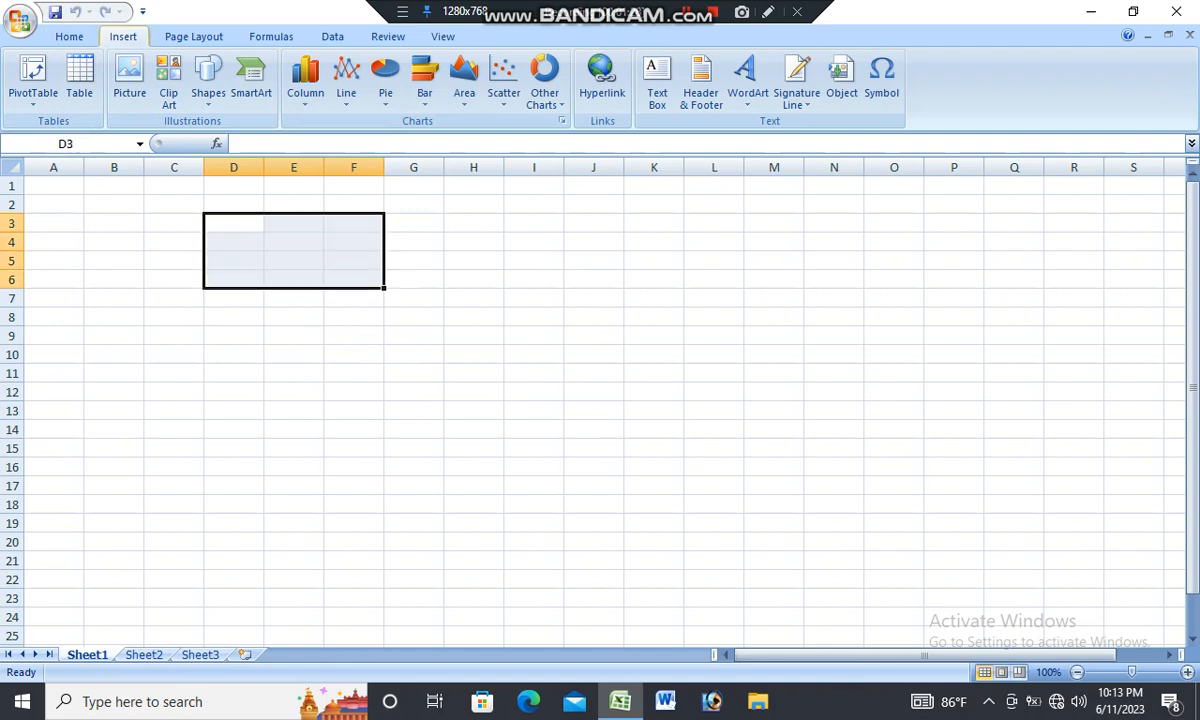
click(69, 36)
click(255, 95)
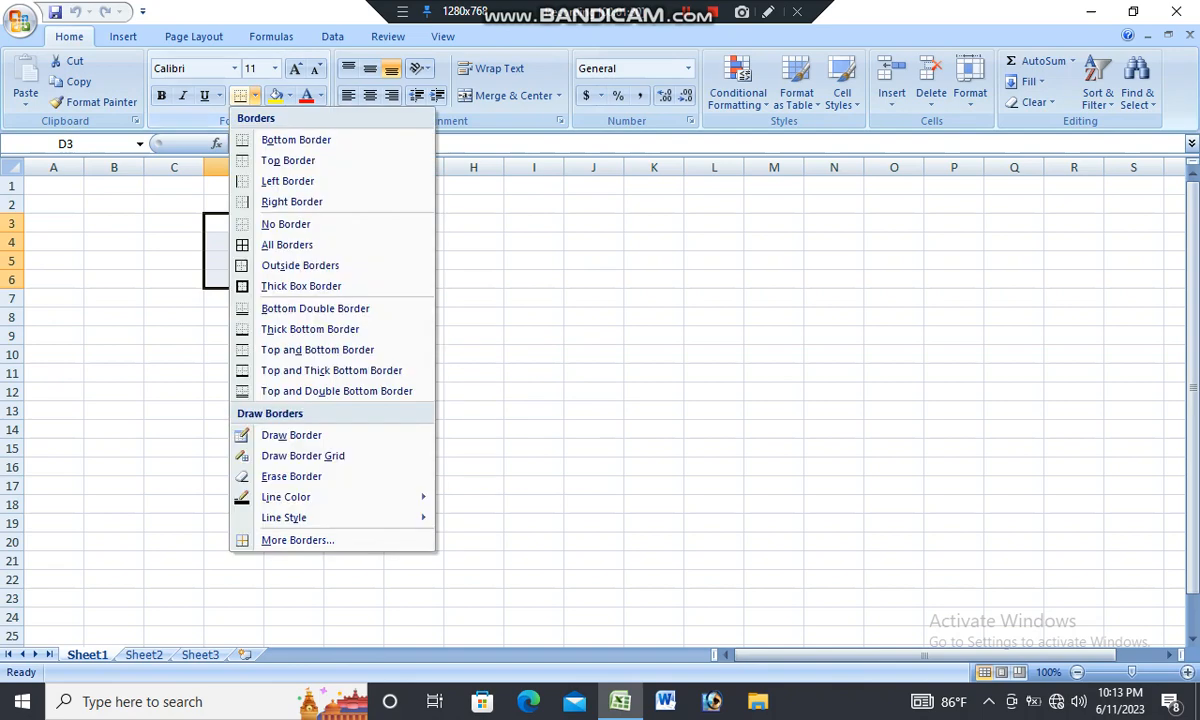
click(287, 244)
click(533, 279)
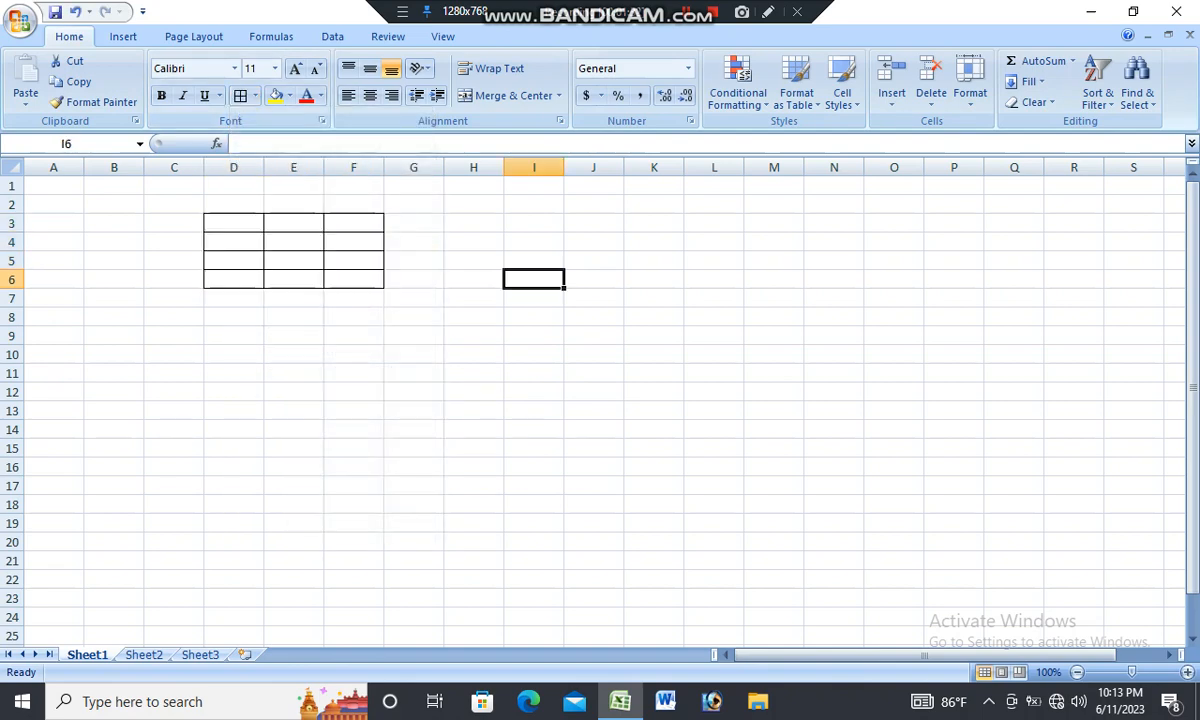
Widen columns D to F evenly and increase the height of rows 3 to 6 evenly
drag(233, 167, 360, 167)
drag(264, 167, 307, 167)
click(358, 279)
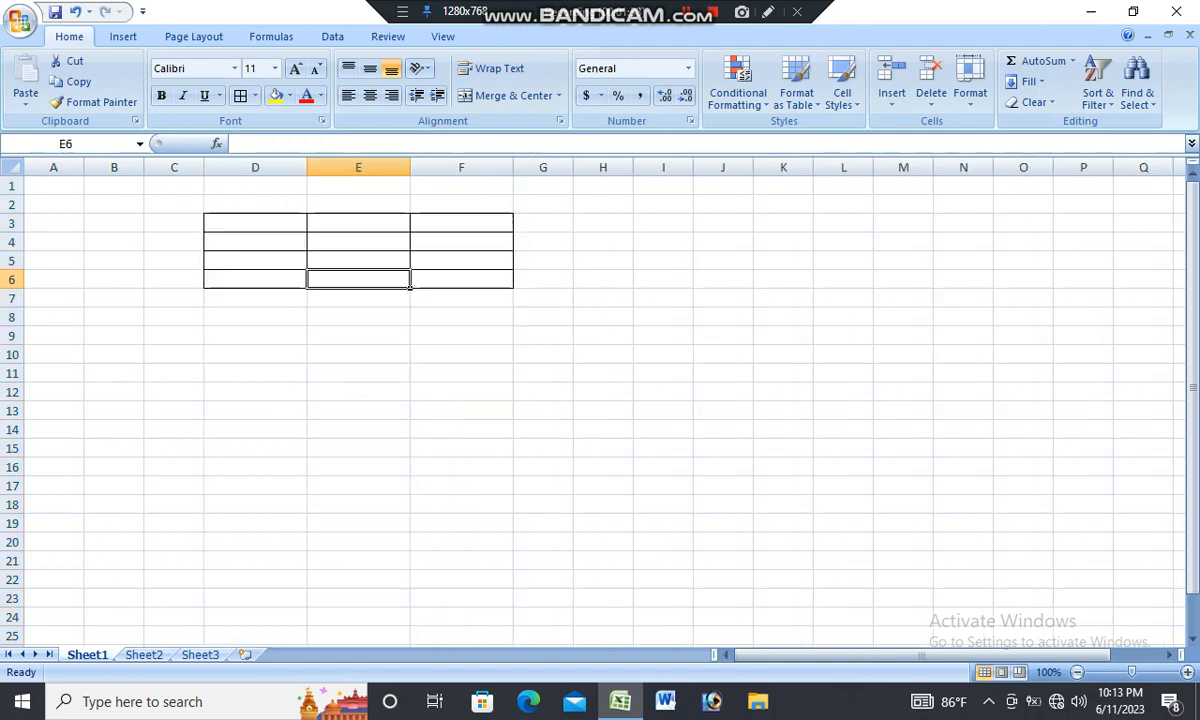
drag(11, 223, 11, 285)
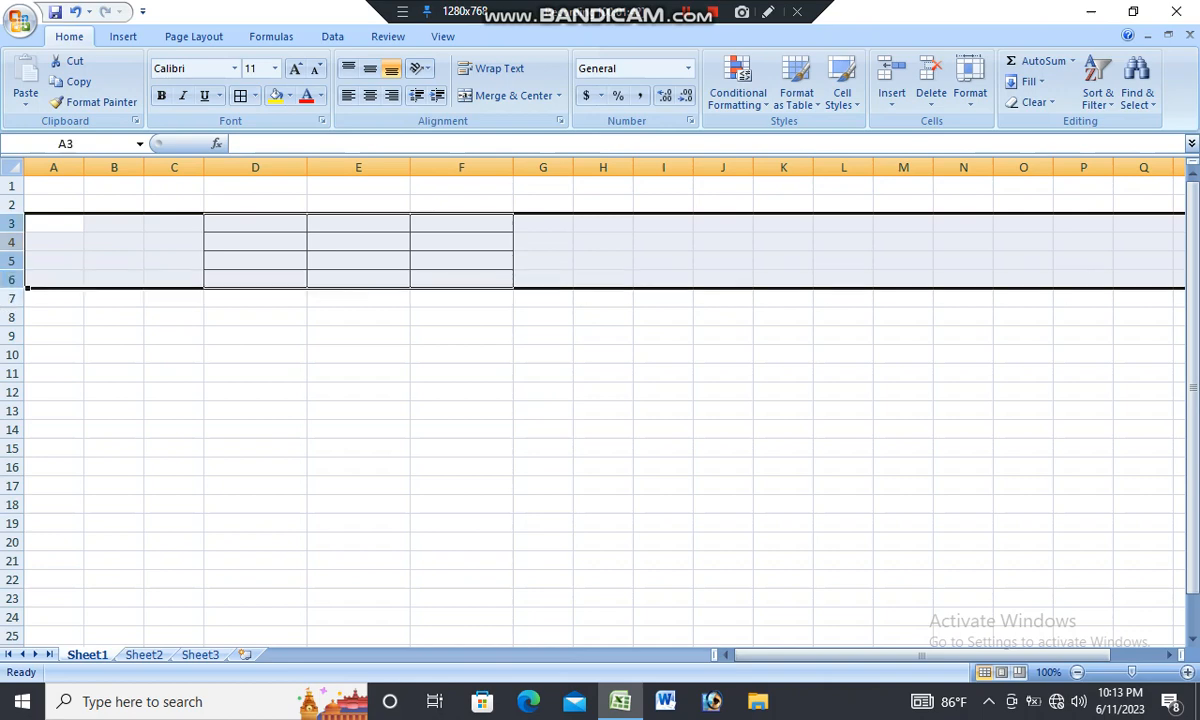
drag(11, 232, 11, 255)
click(480, 330)
Enter the headers Name, Age and Status in cells D3, E3 and F3
click(255, 234)
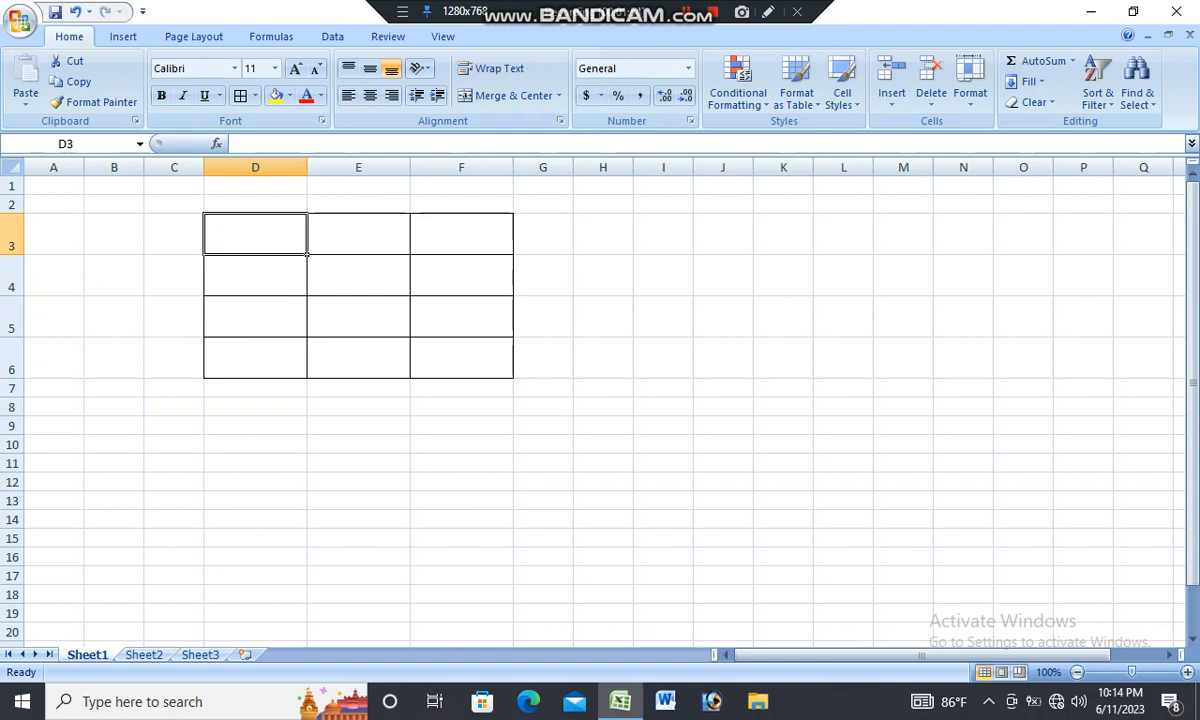
text(Name)
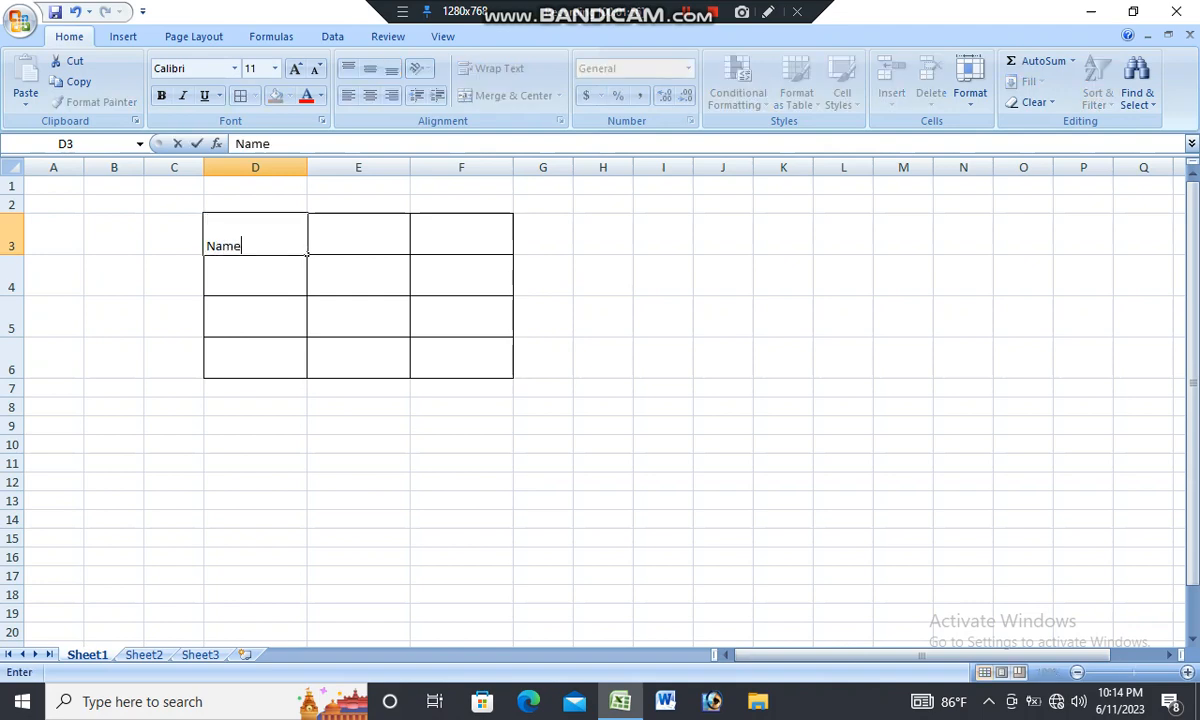
key(Tab)
text(Af)
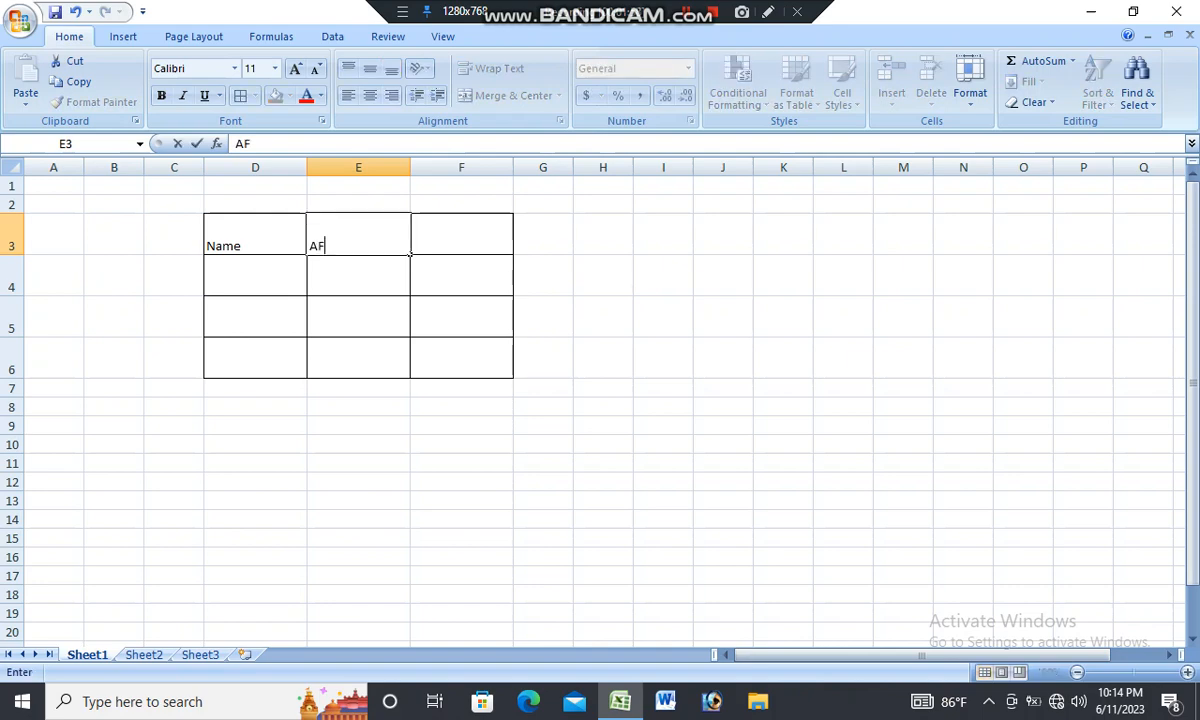
key(BackSpace)
text(ge)
key(Tab)
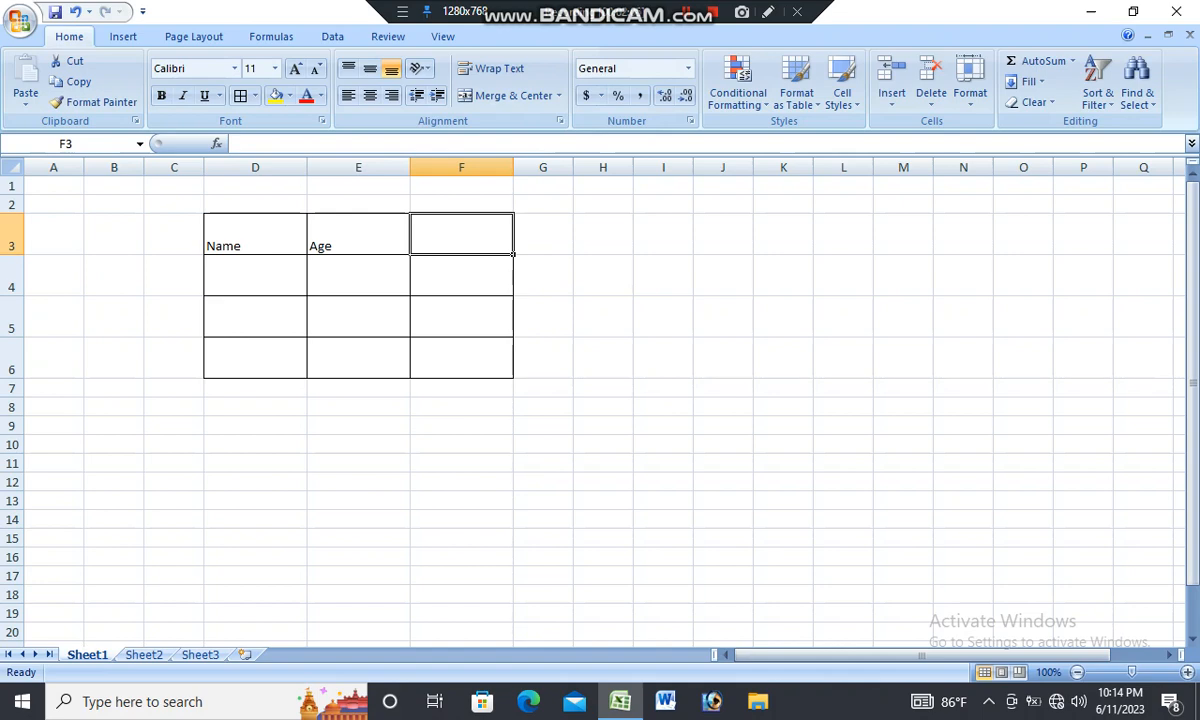
text(St)
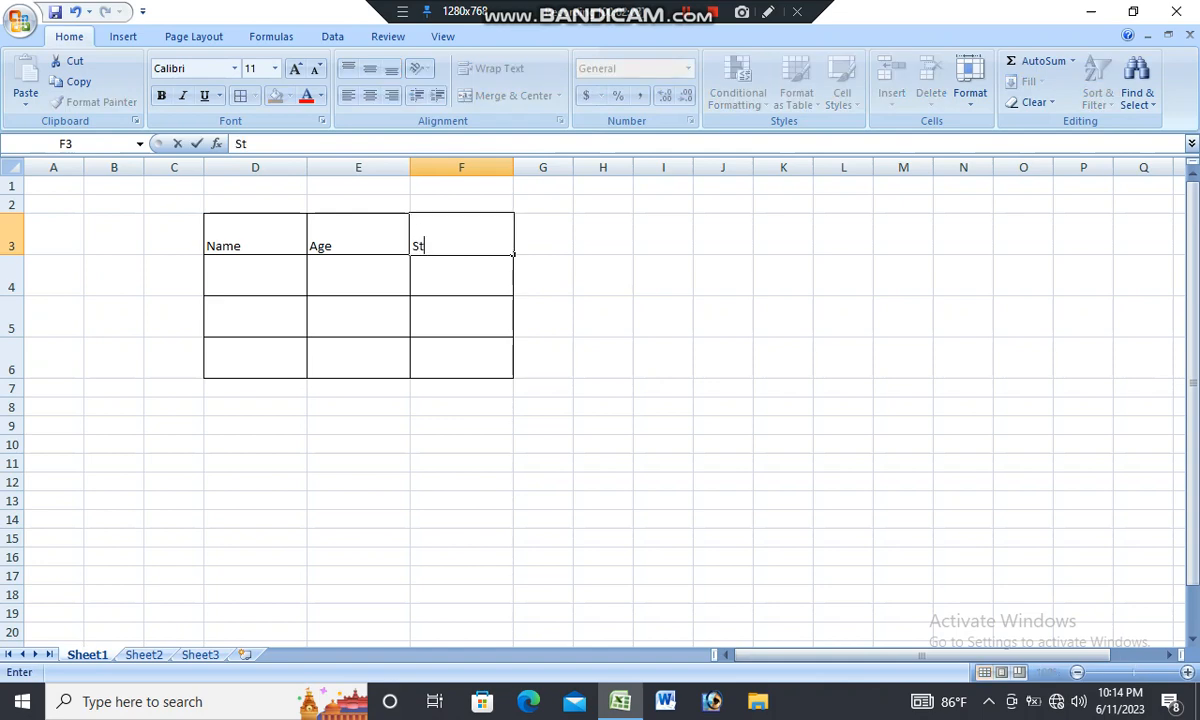
text(atus)
click(540, 272)
Center the header cells D3:F3 both horizontally and vertically
drag(250, 240, 460, 240)
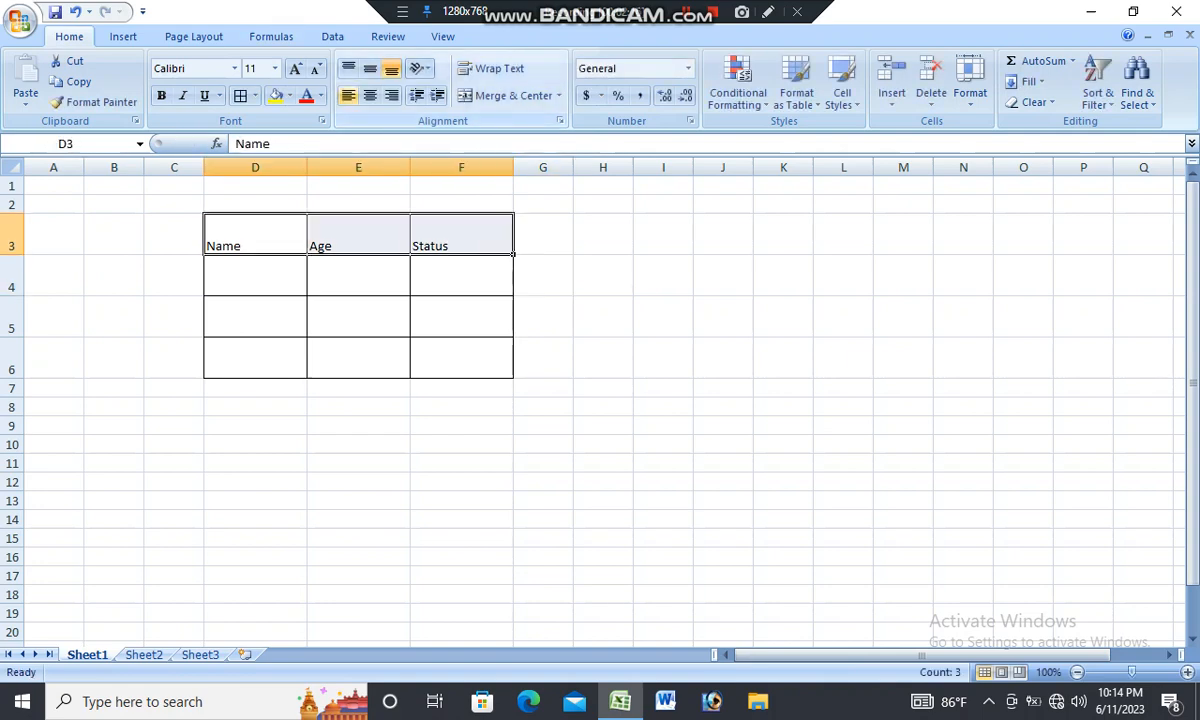
click(369, 95)
click(369, 68)
click(663, 275)
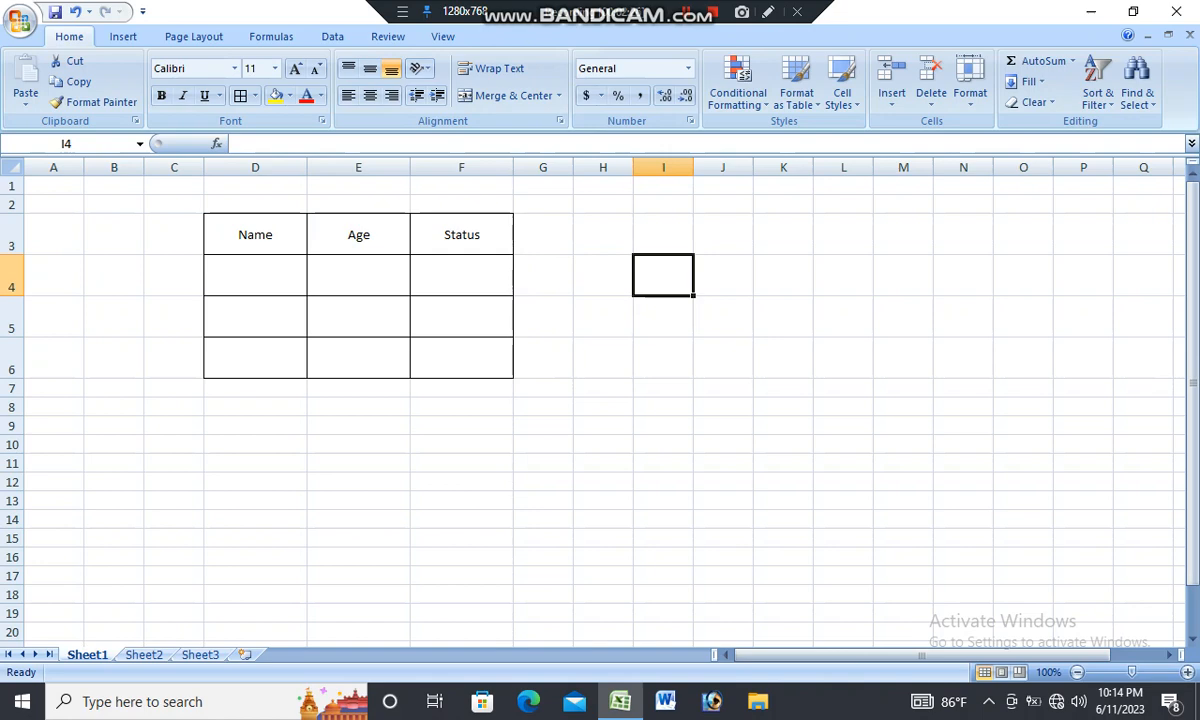
Replace the Status header in F3 with Picture
click(461, 235)
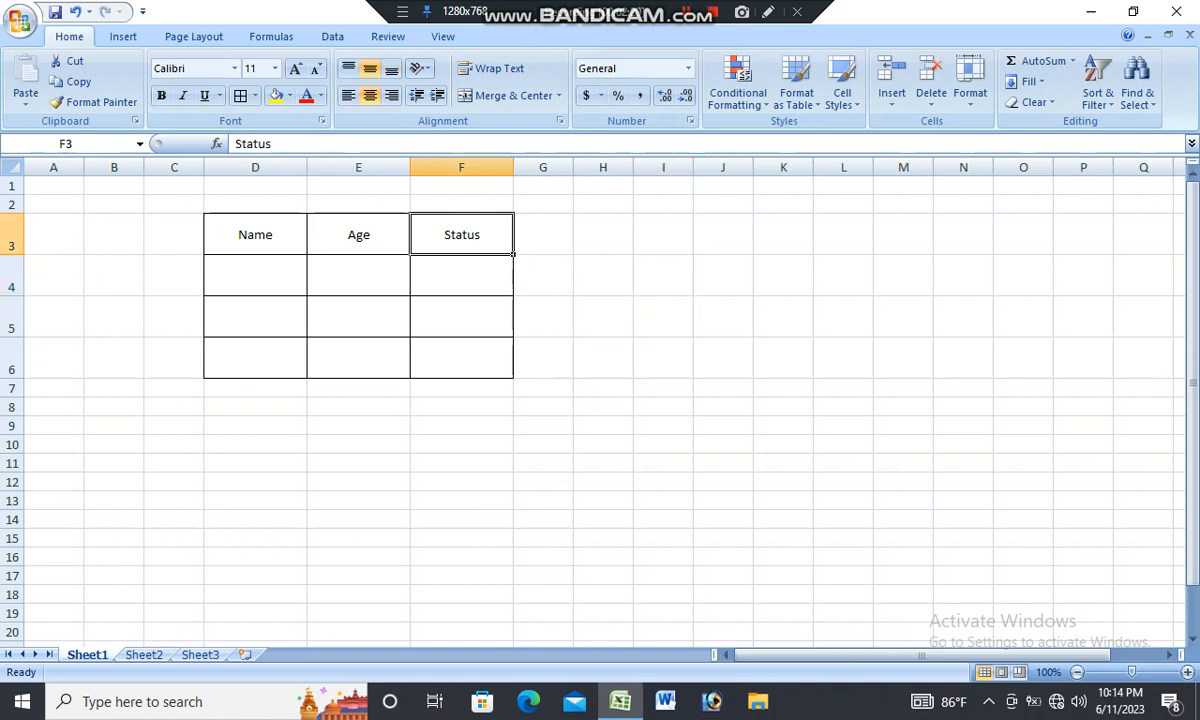
text(P)
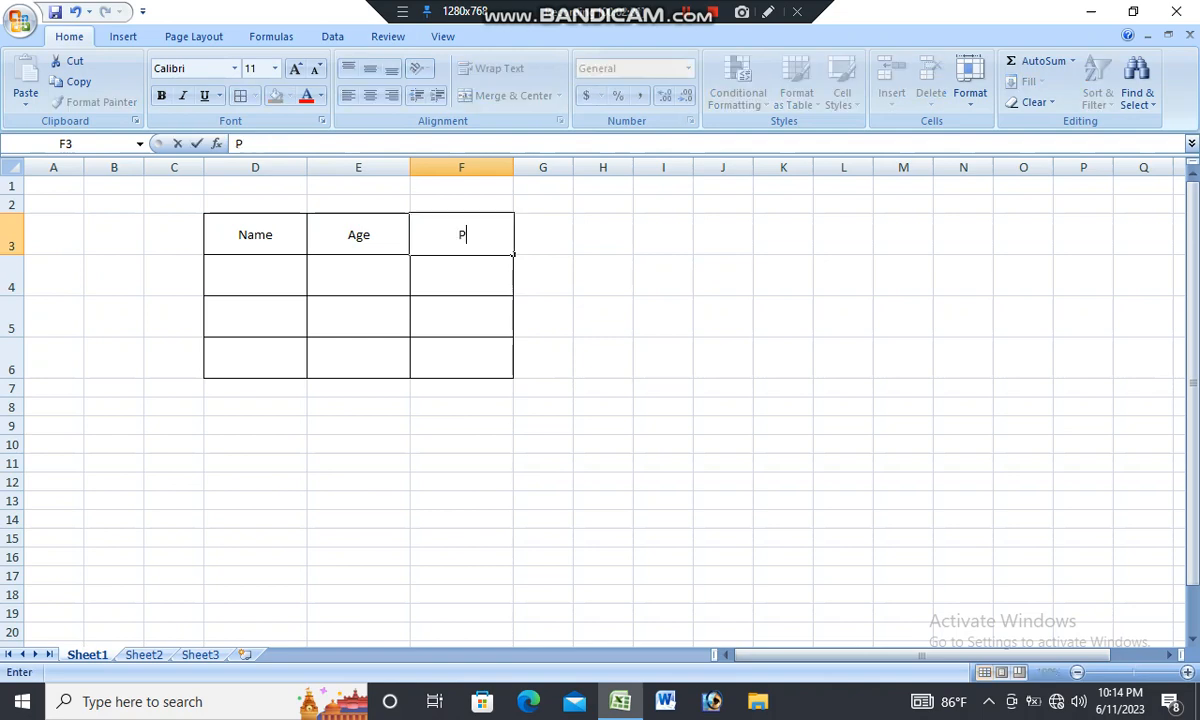
text(icture)
click(663, 275)
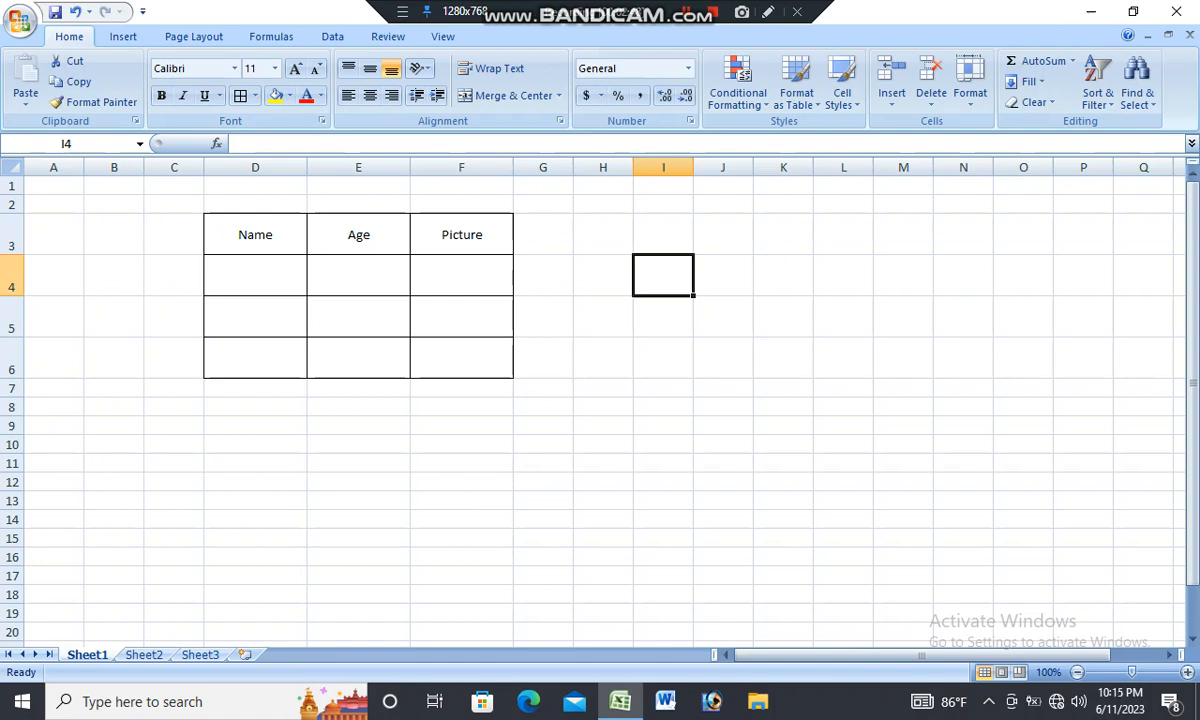
Delete the empty columns A and B in front of the table
click(461, 275)
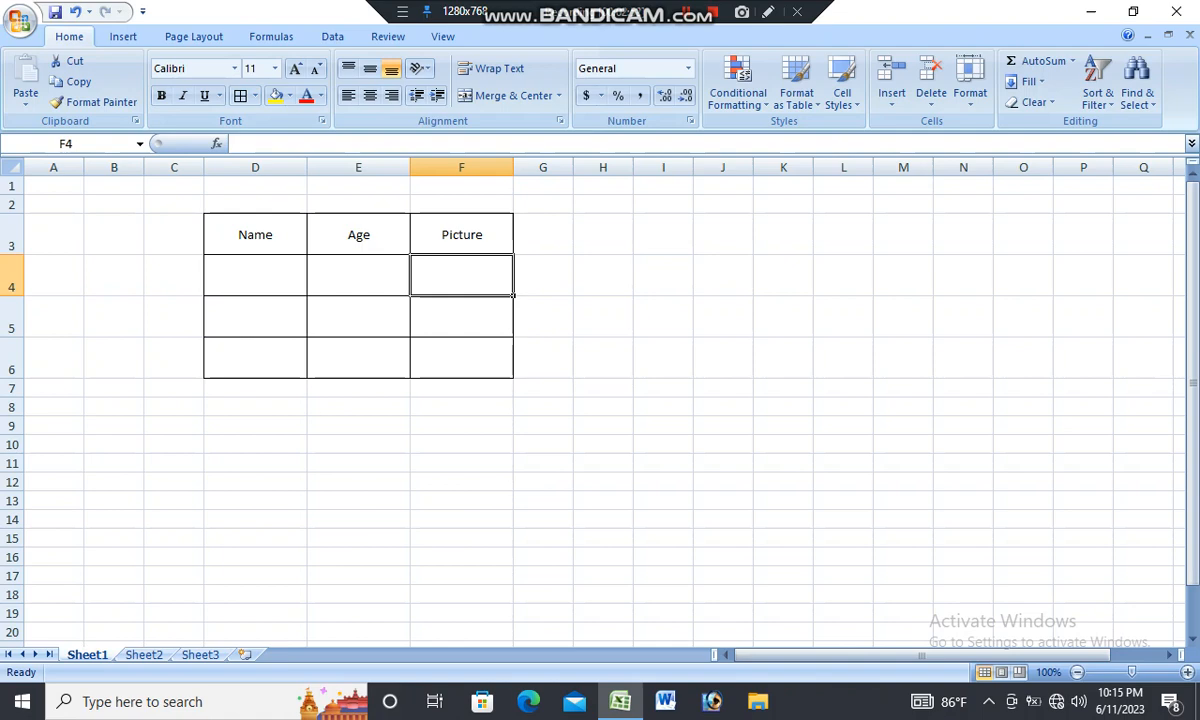
drag(53, 167, 114, 167)
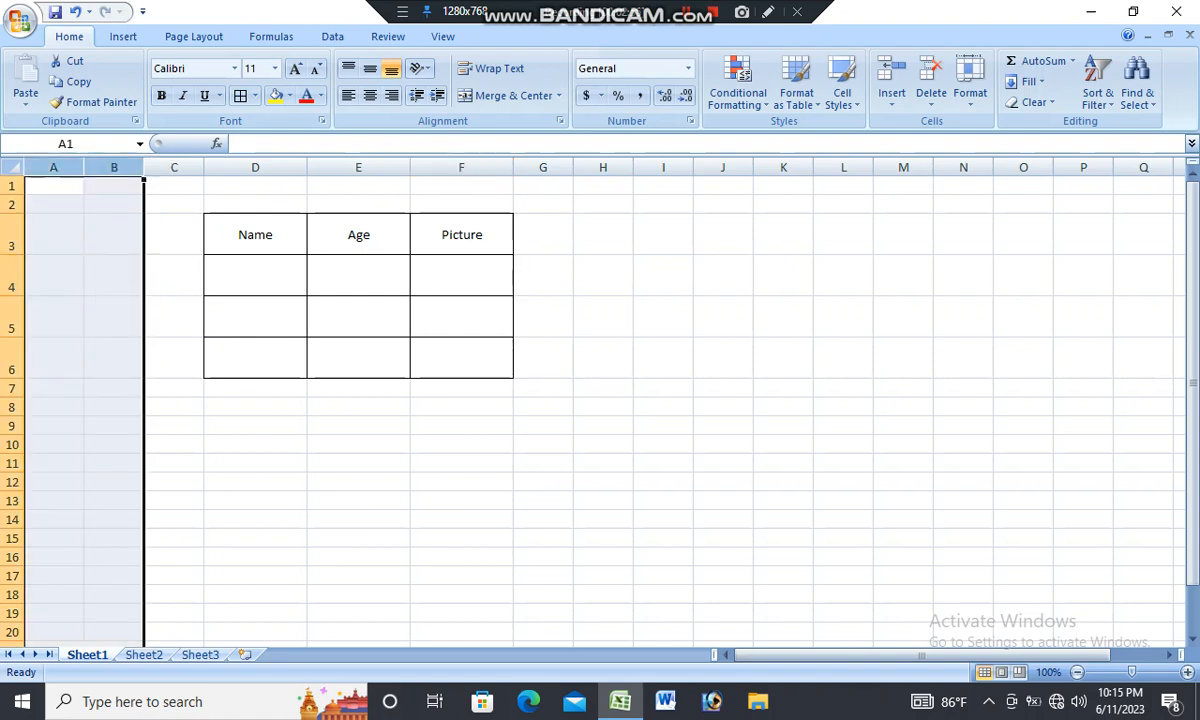
right_click(135, 167)
click(180, 272)
click(238, 406)
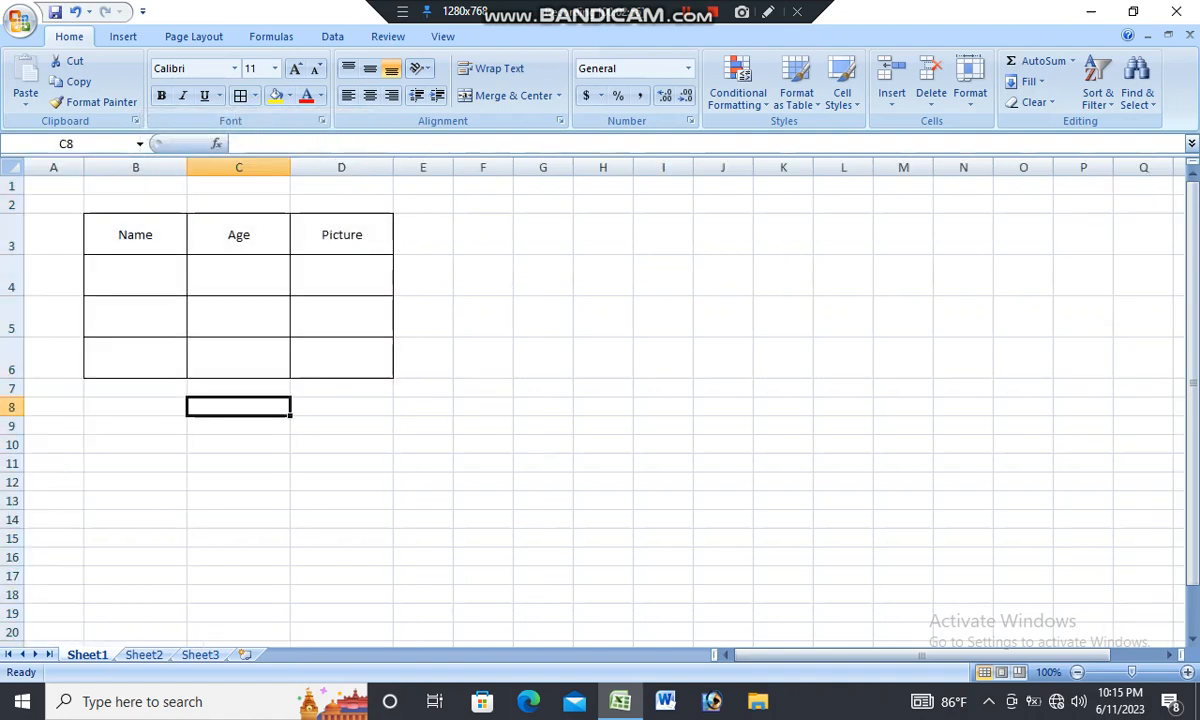
Widen the Picture column D and make rows 4 to 6 much taller, all at the same height
drag(393, 167, 500, 167)
drag(11, 275, 27, 457)
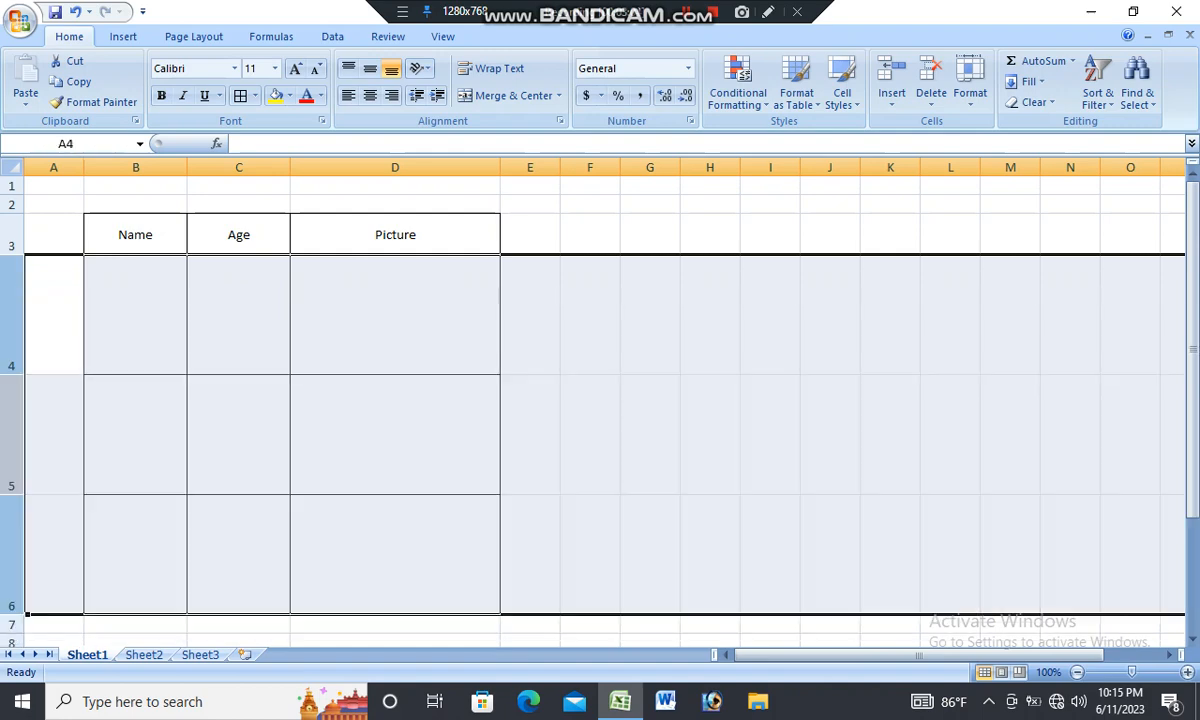
click(395, 435)
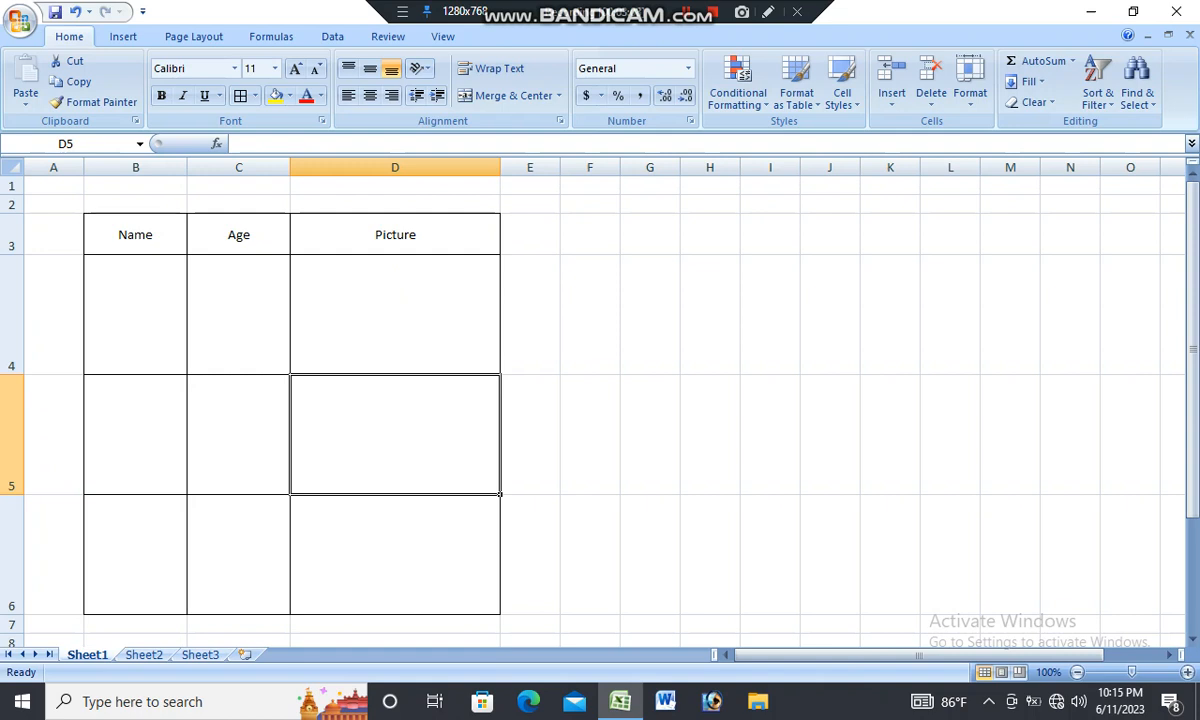
drag(500, 167, 604, 167)
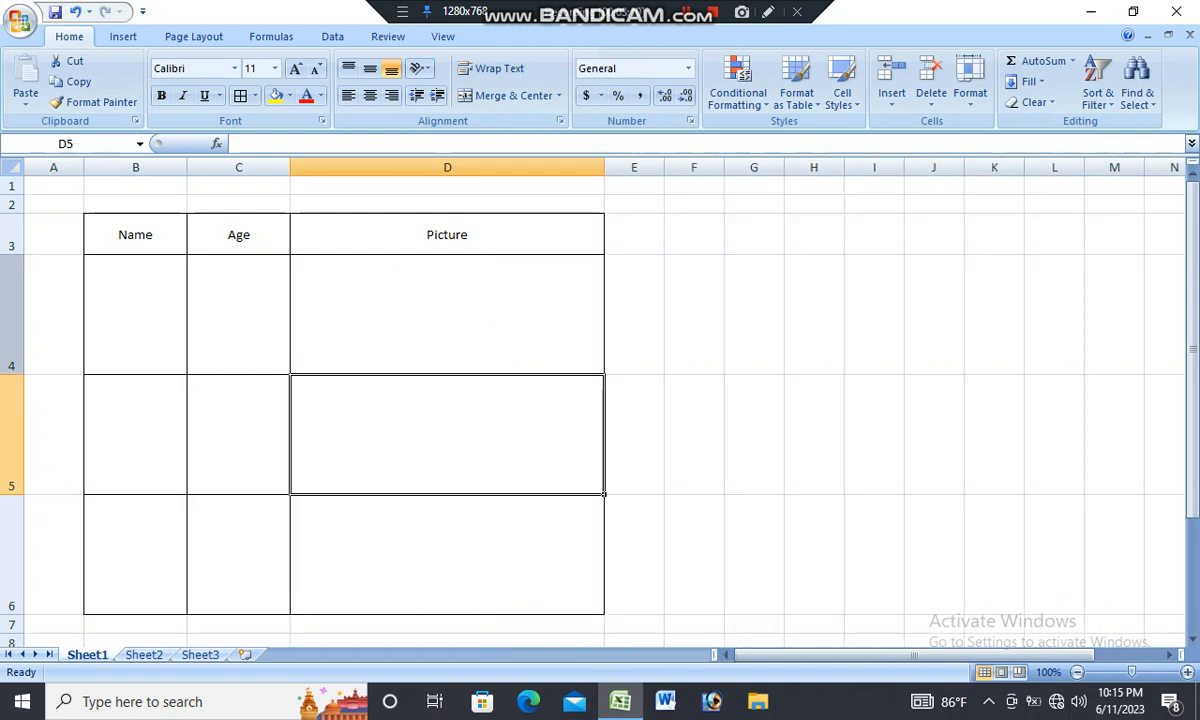
drag(14, 310, 14, 590)
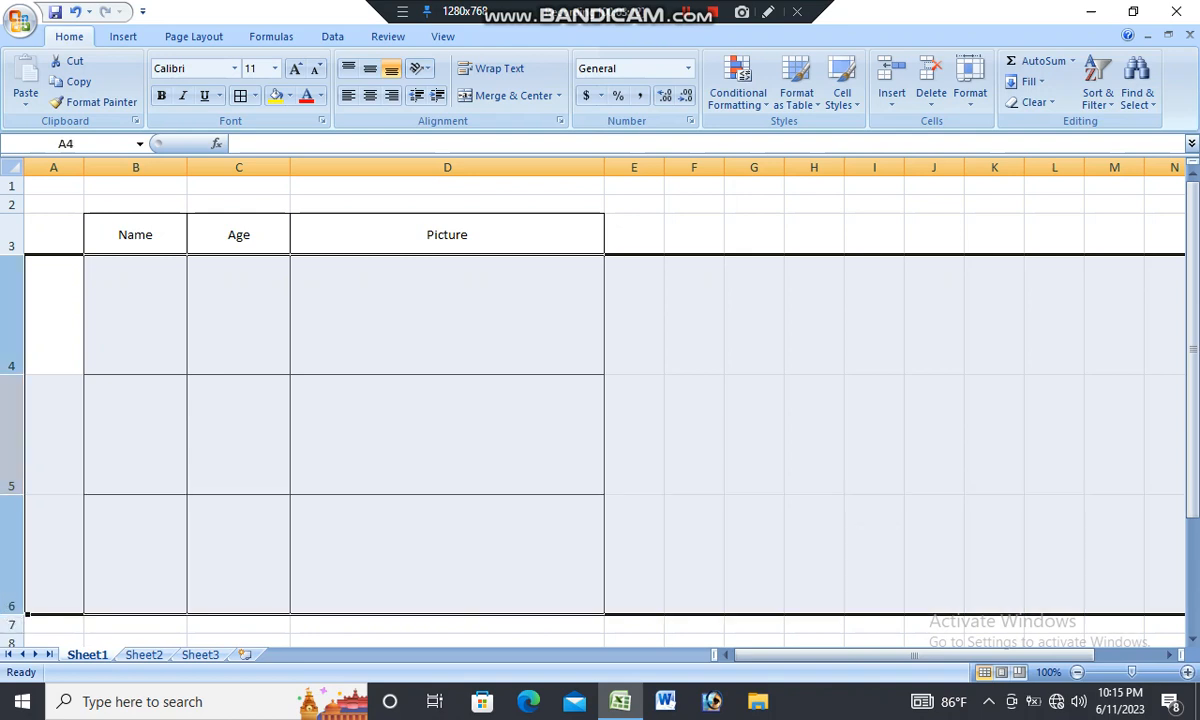
click(447, 434)
drag(604, 167, 477, 167)
click(567, 315)
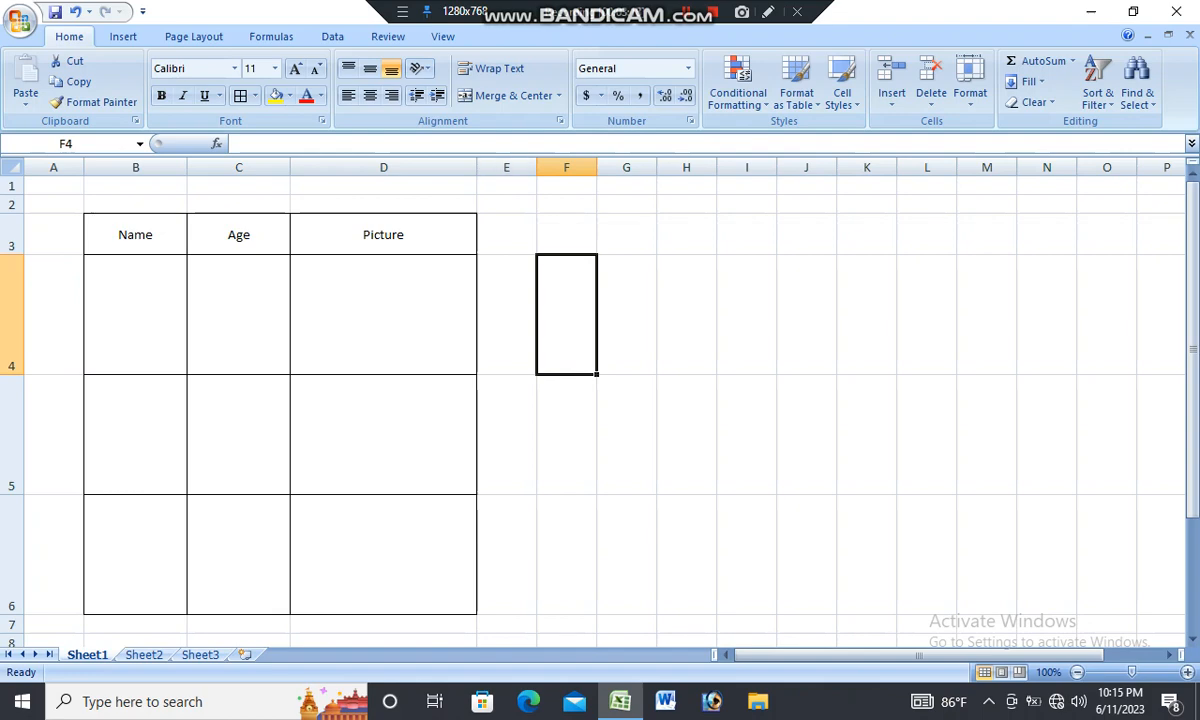
Widen column E to about the width of column D and apply all borders to D3:E6
drag(536, 167, 669, 167)
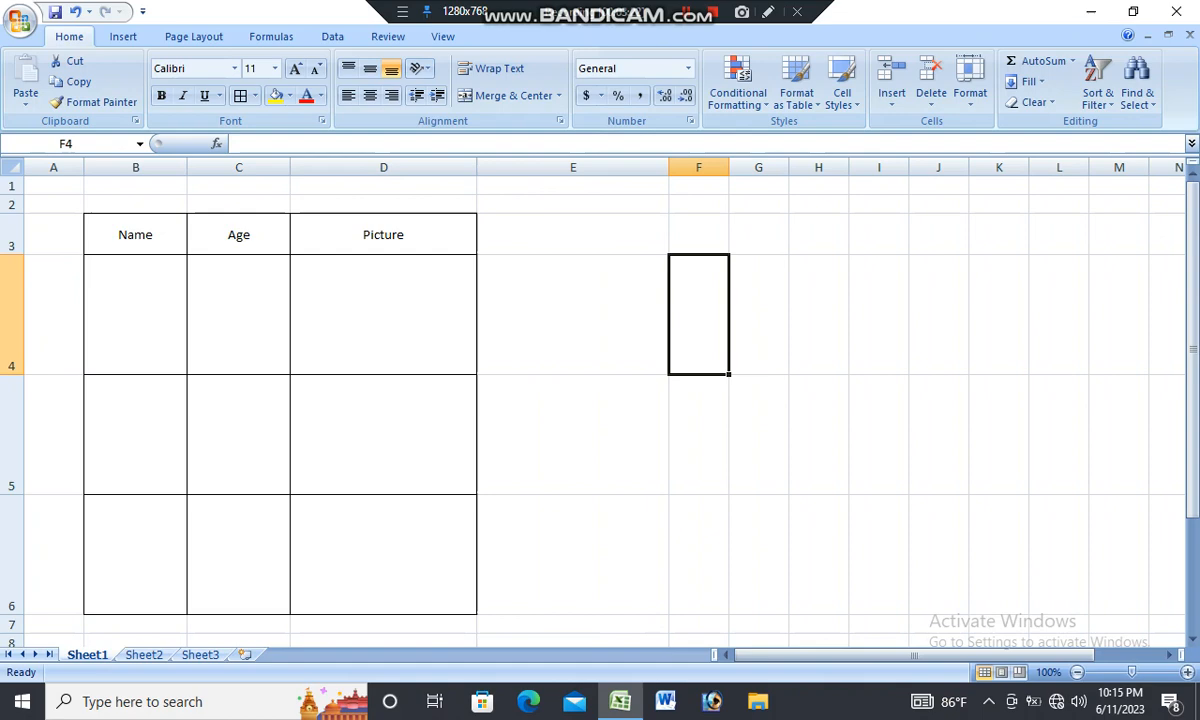
drag(383, 235, 573, 555)
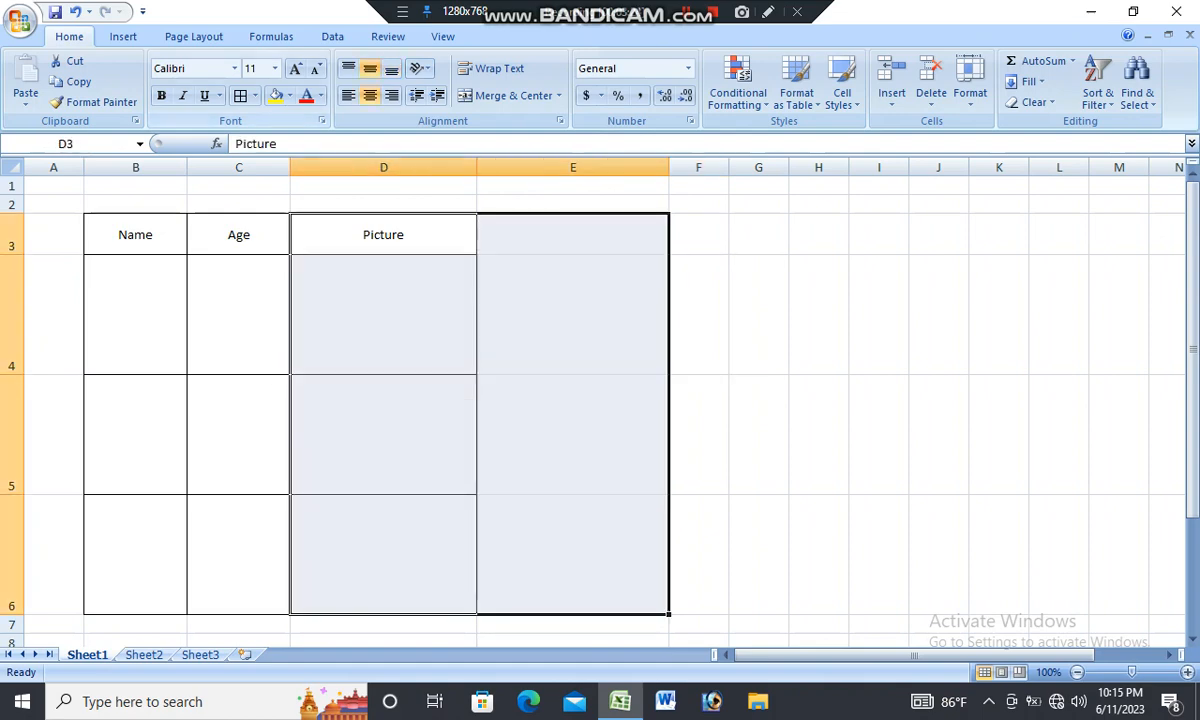
click(240, 96)
click(818, 315)
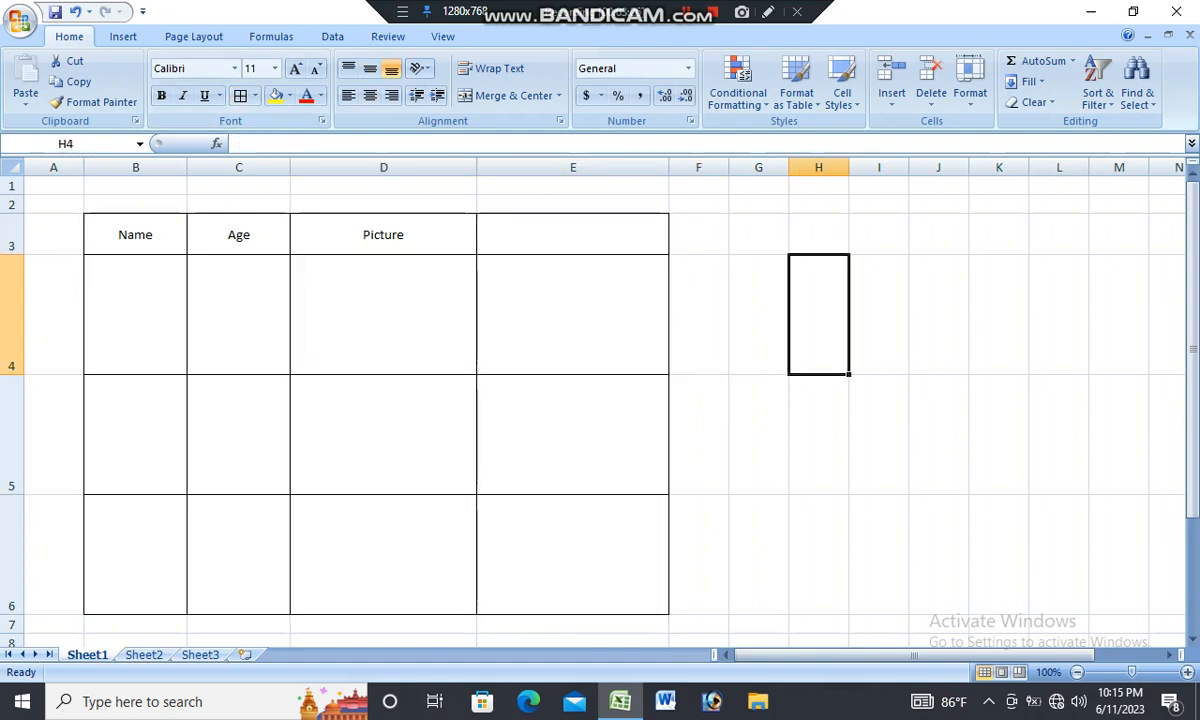
Merge and center the Picture header across D3:E3
drag(383, 235, 573, 235)
click(513, 95)
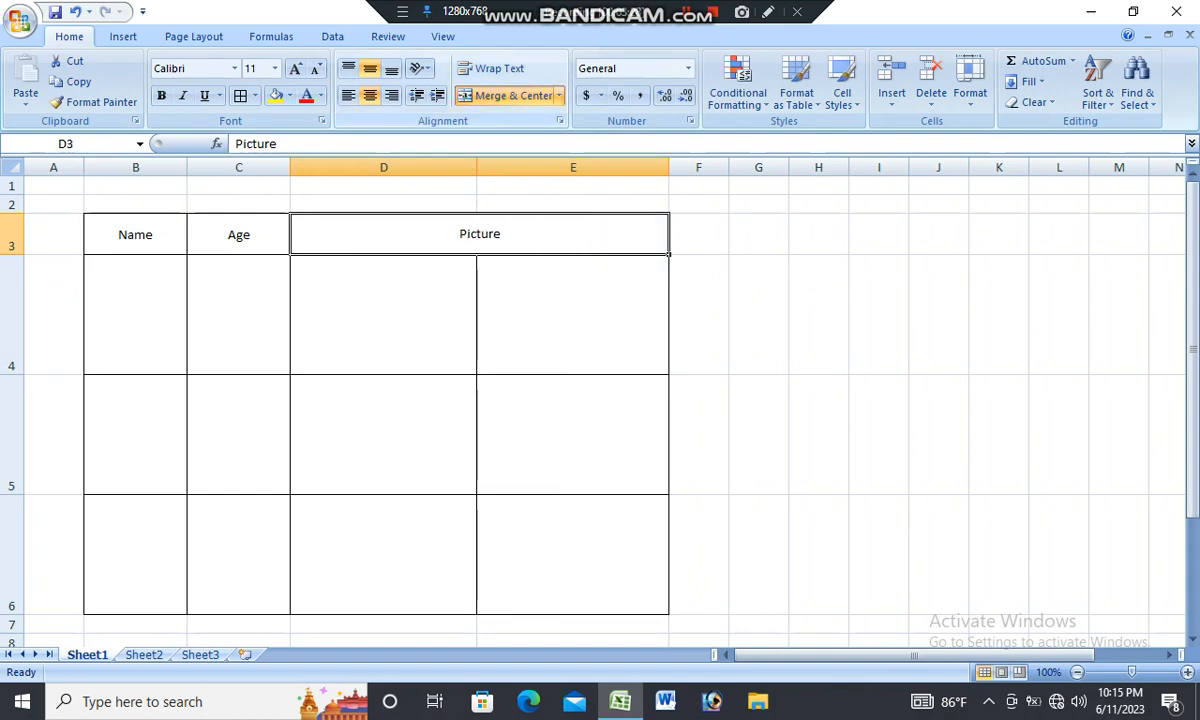
click(573, 435)
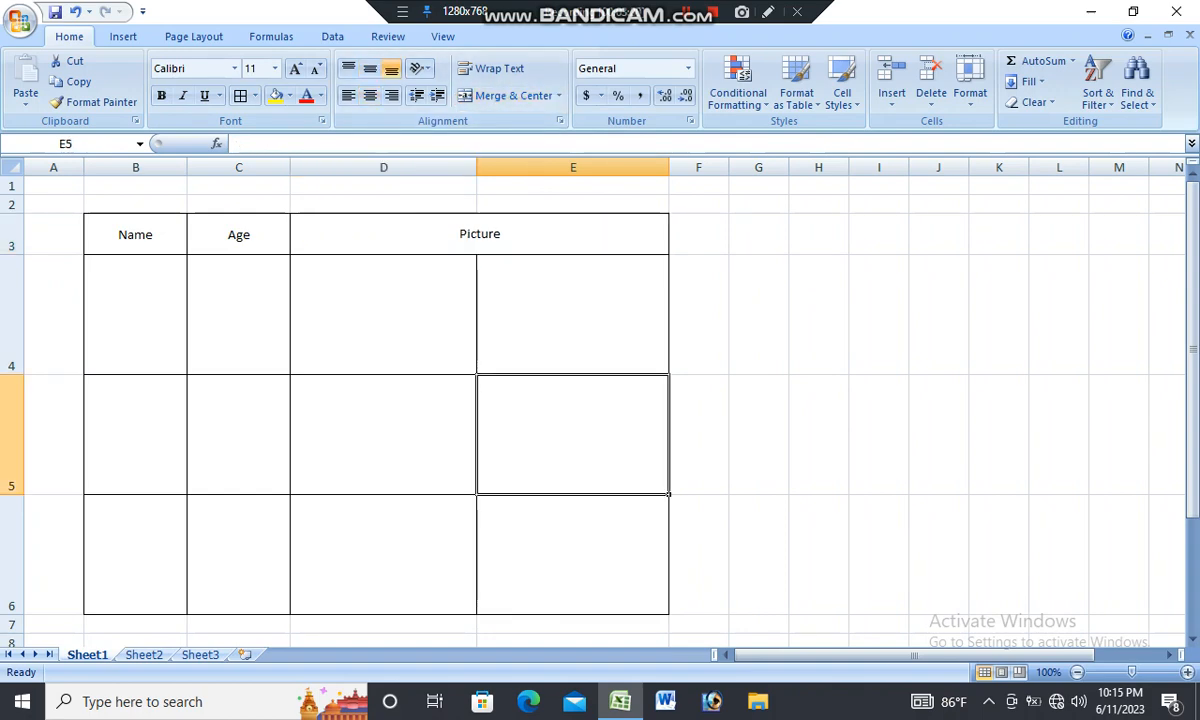
Insert the picture news-350x223-3 from the Desktop at cell D4
click(383, 314)
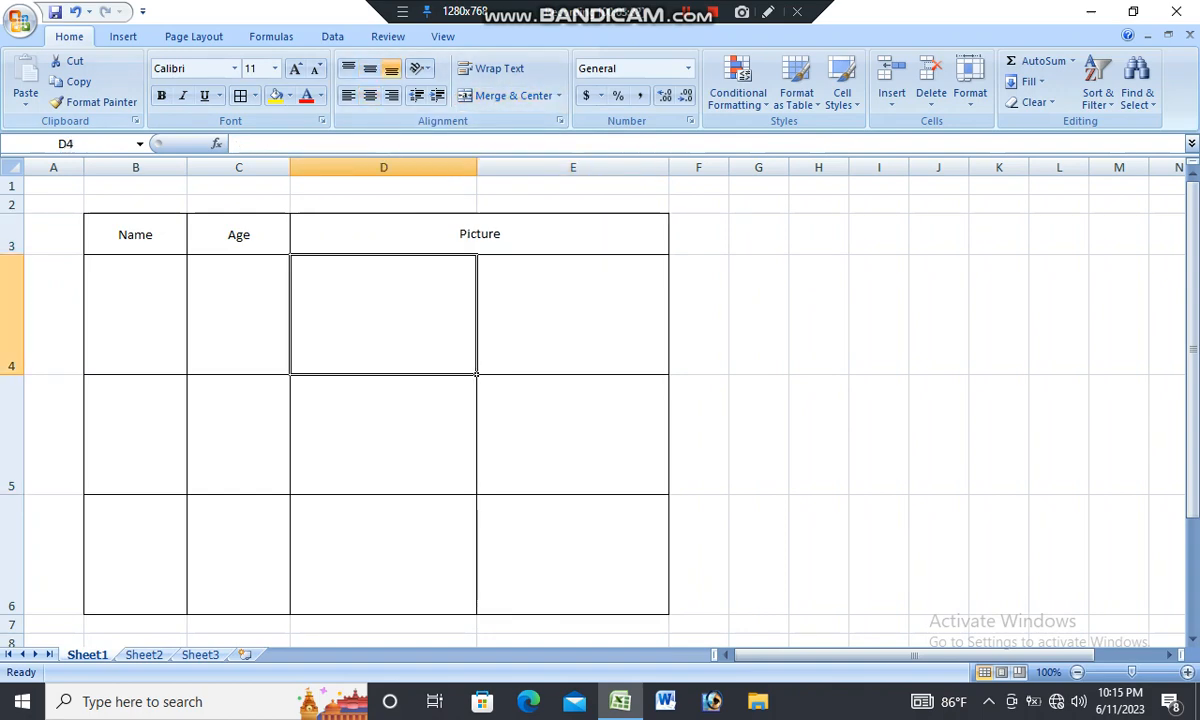
click(123, 36)
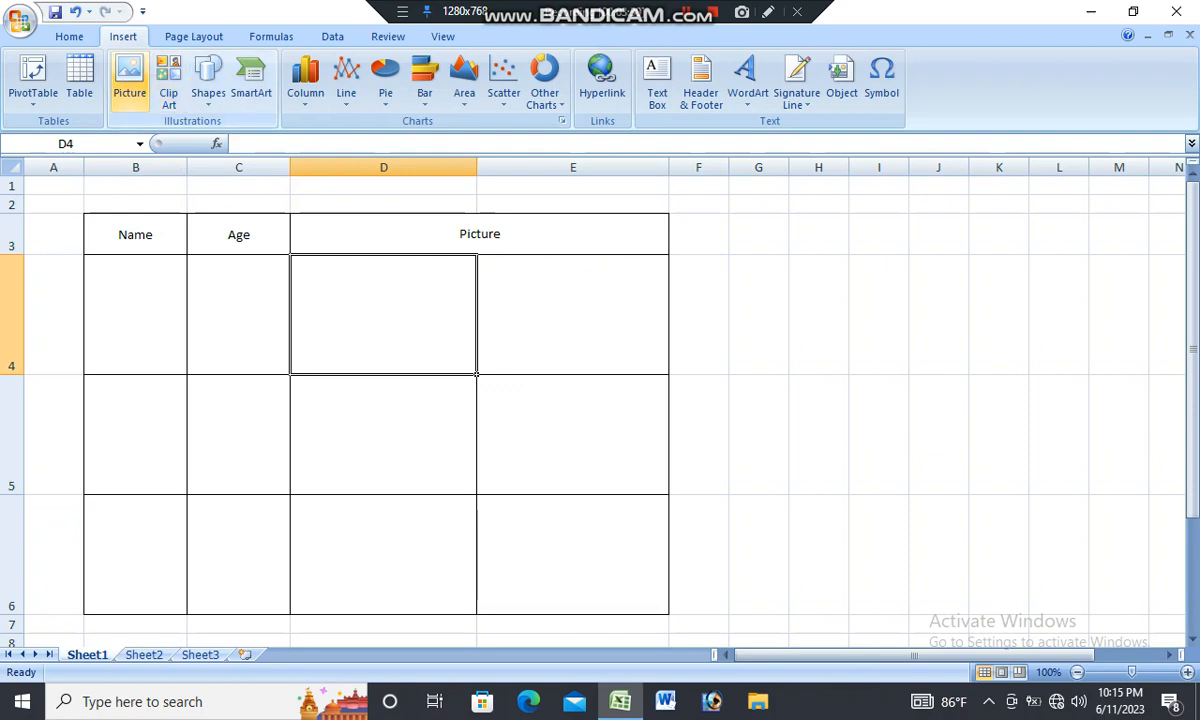
click(129, 80)
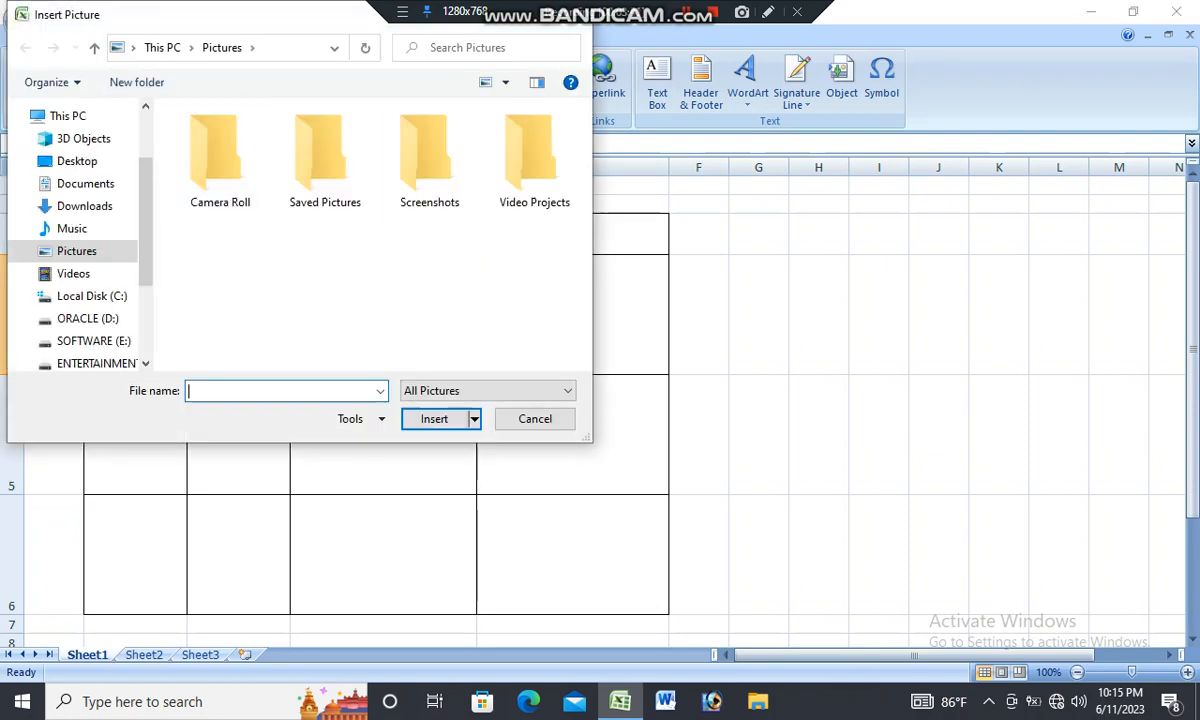
click(77, 161)
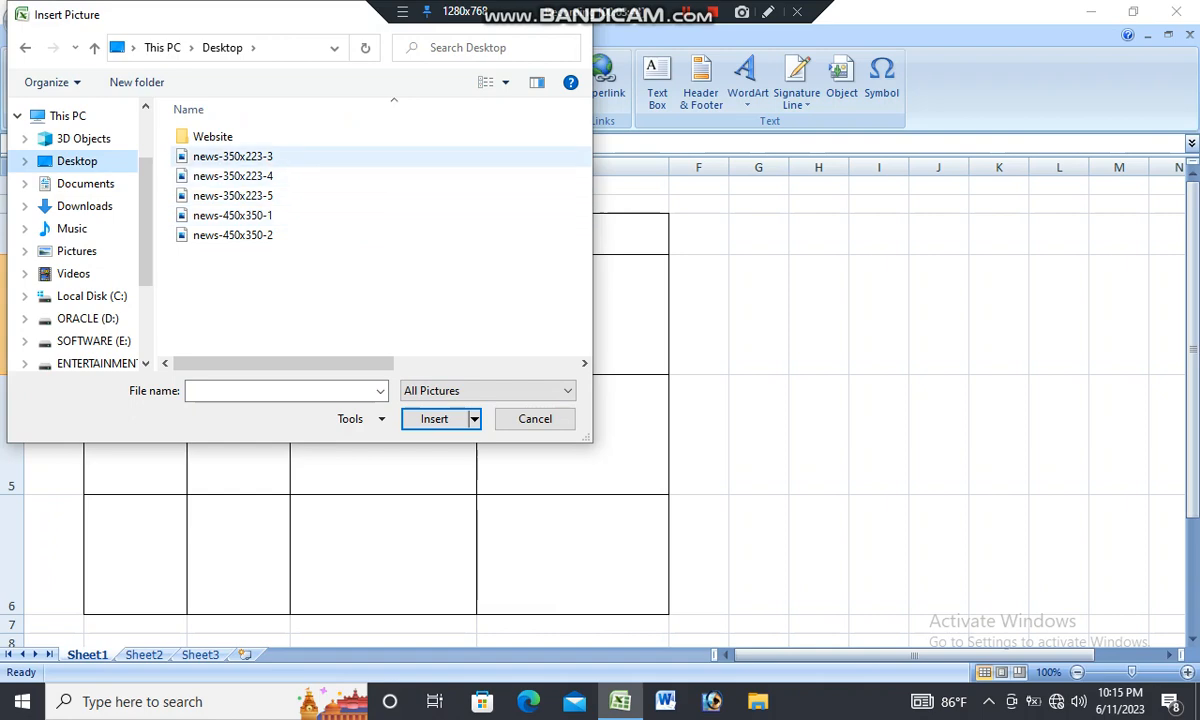
double_click(232, 156)
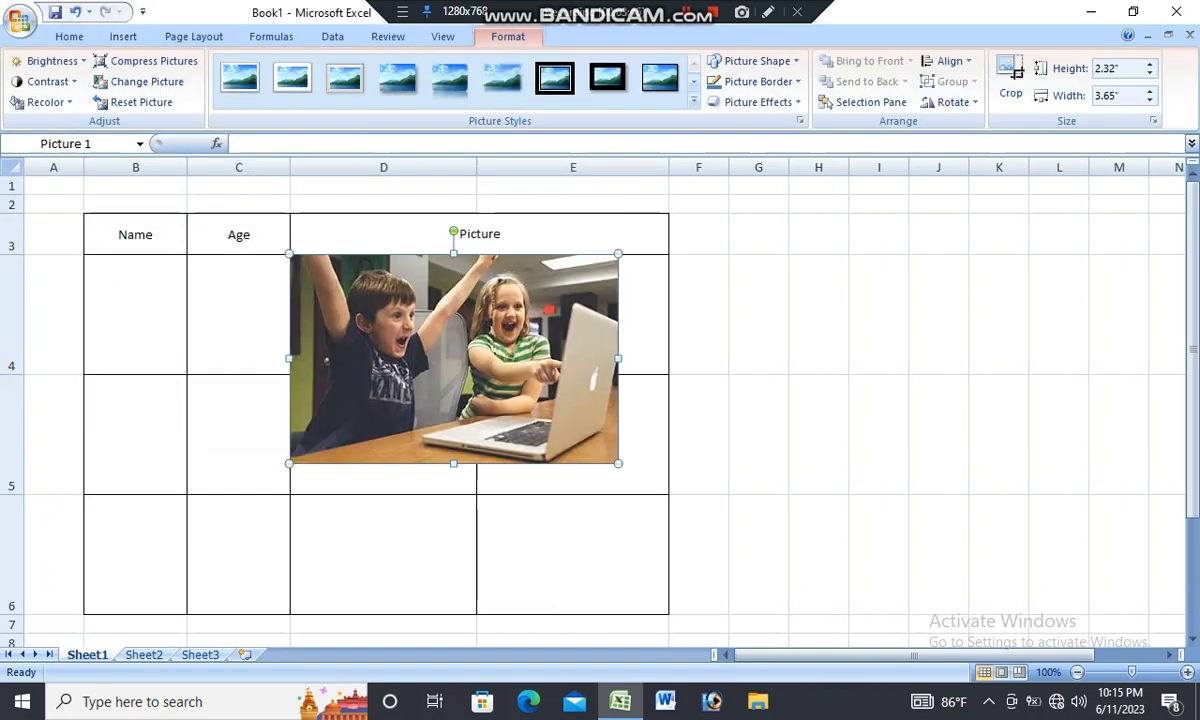
Shrink the children's picture to about 1.22" high by 1.91" wide and place it inside cell D4
drag(454, 358, 834, 330)
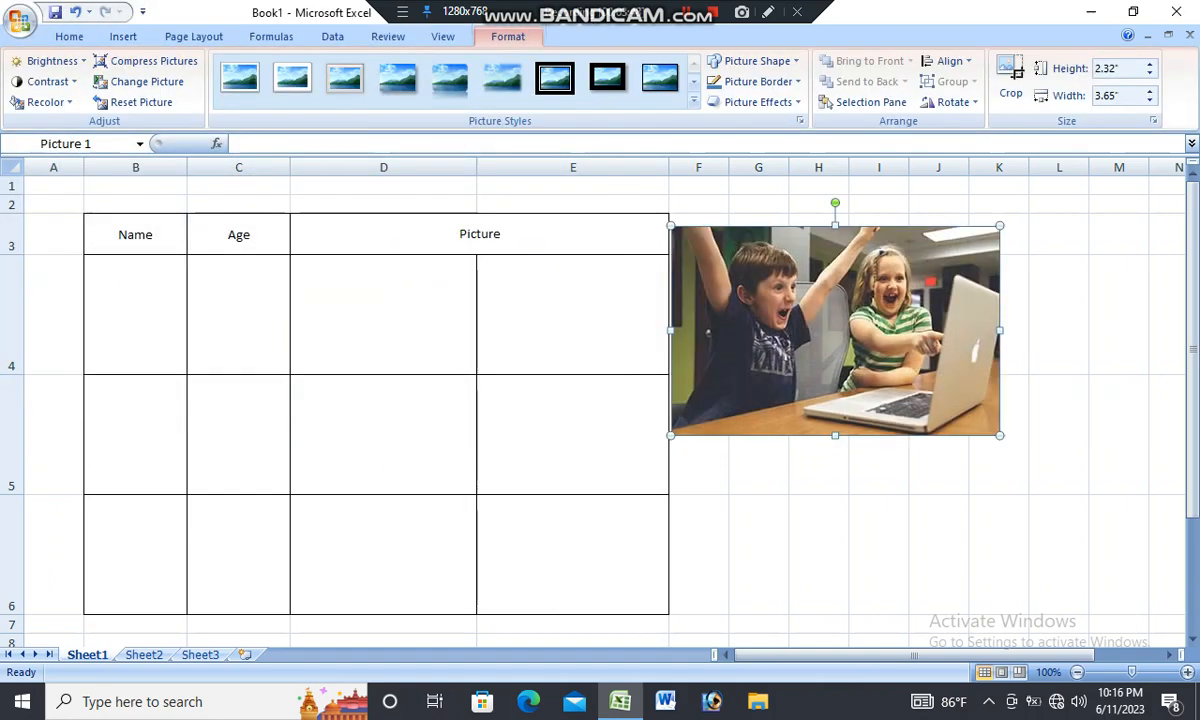
drag(670, 226, 766, 287)
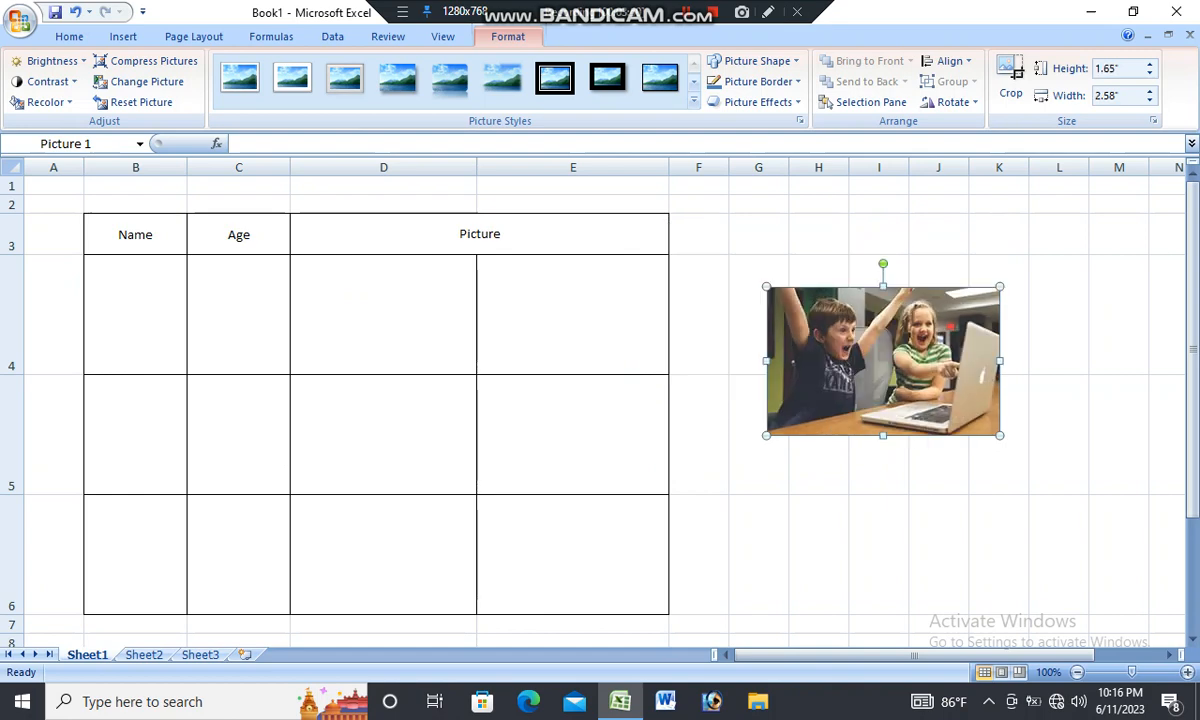
drag(1000, 287, 912, 343)
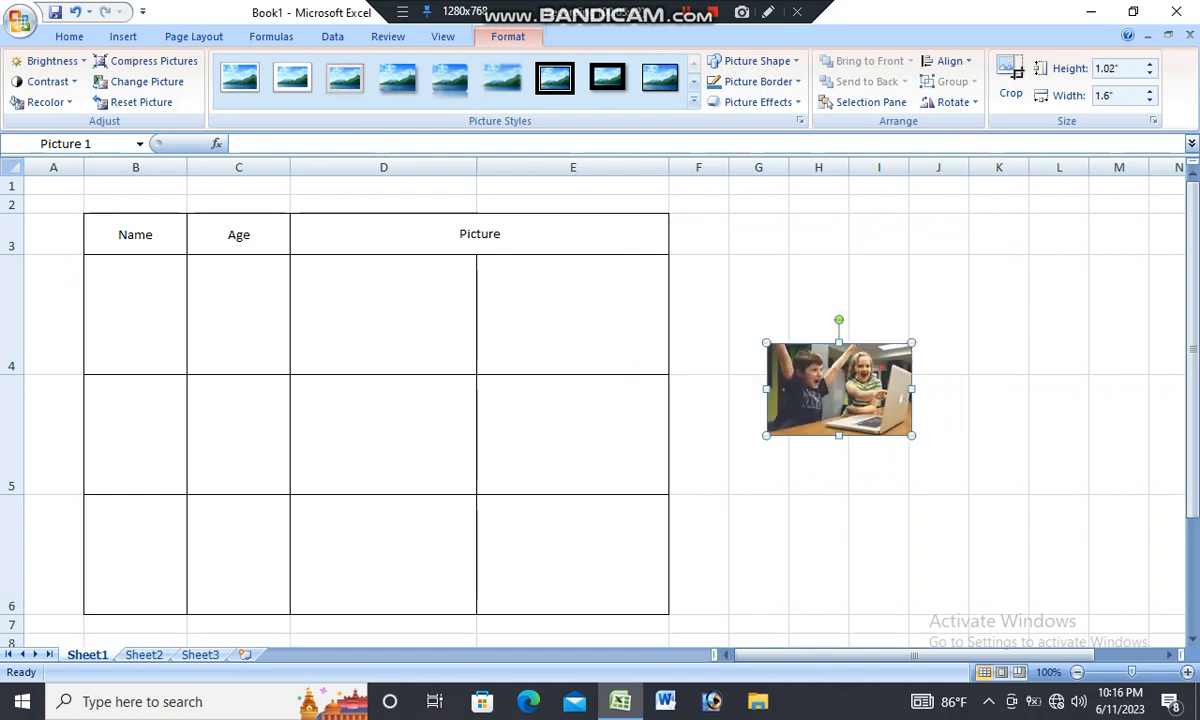
drag(839, 389, 370, 303)
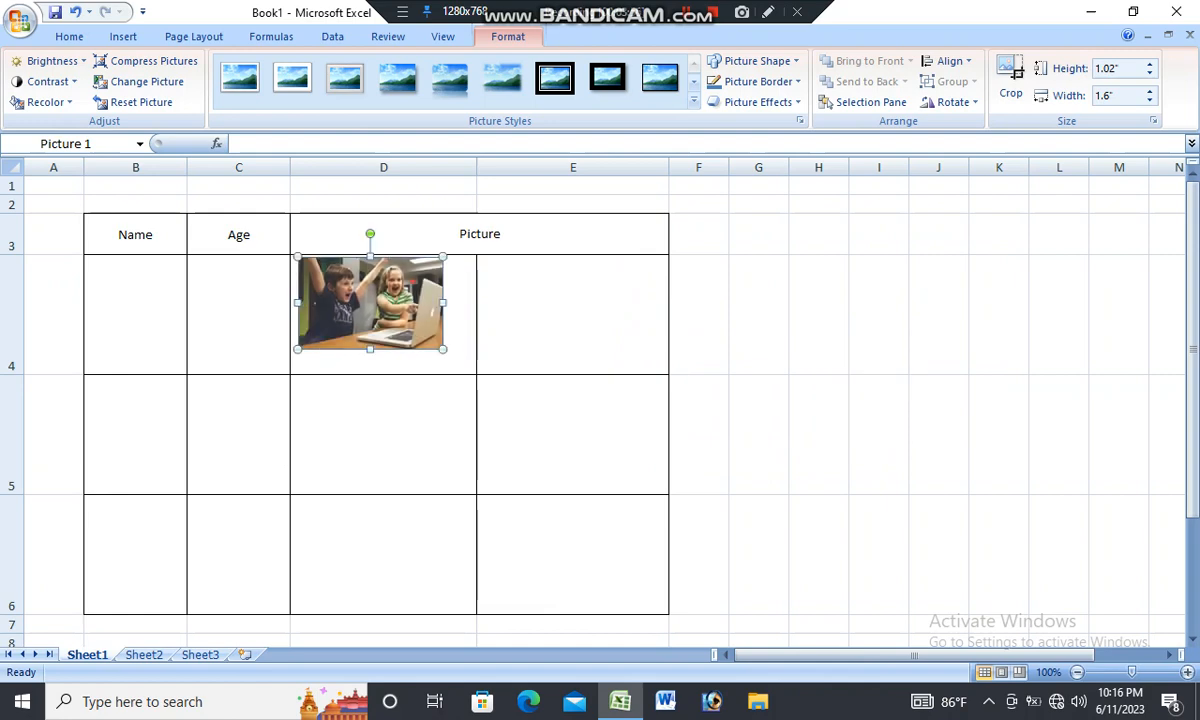
drag(443, 349, 473, 367)
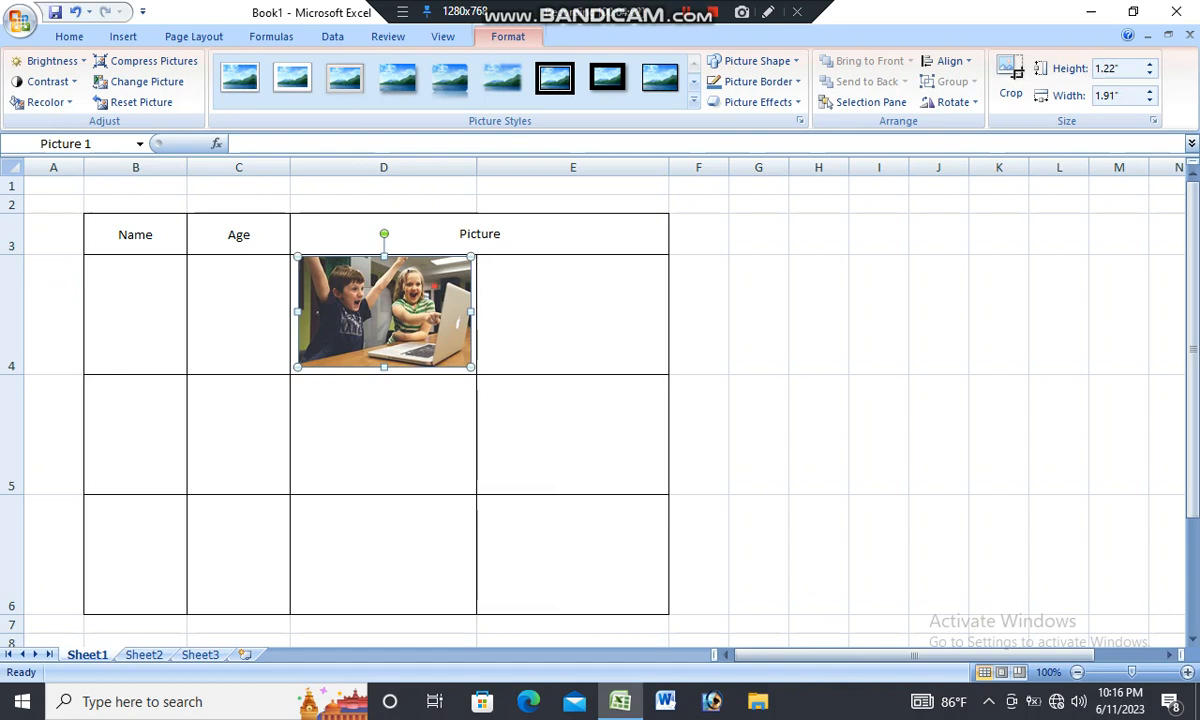
Insert the picture news-350x223-4 from the Desktop at cell E4
click(572, 314)
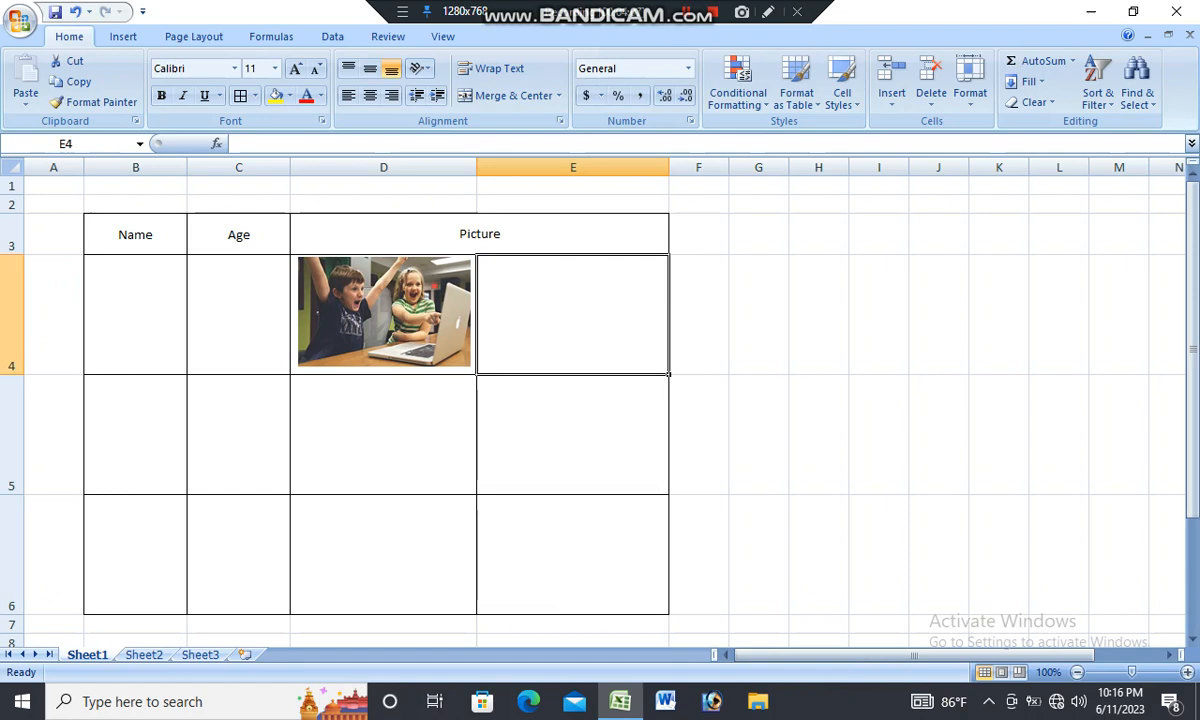
click(123, 36)
click(129, 80)
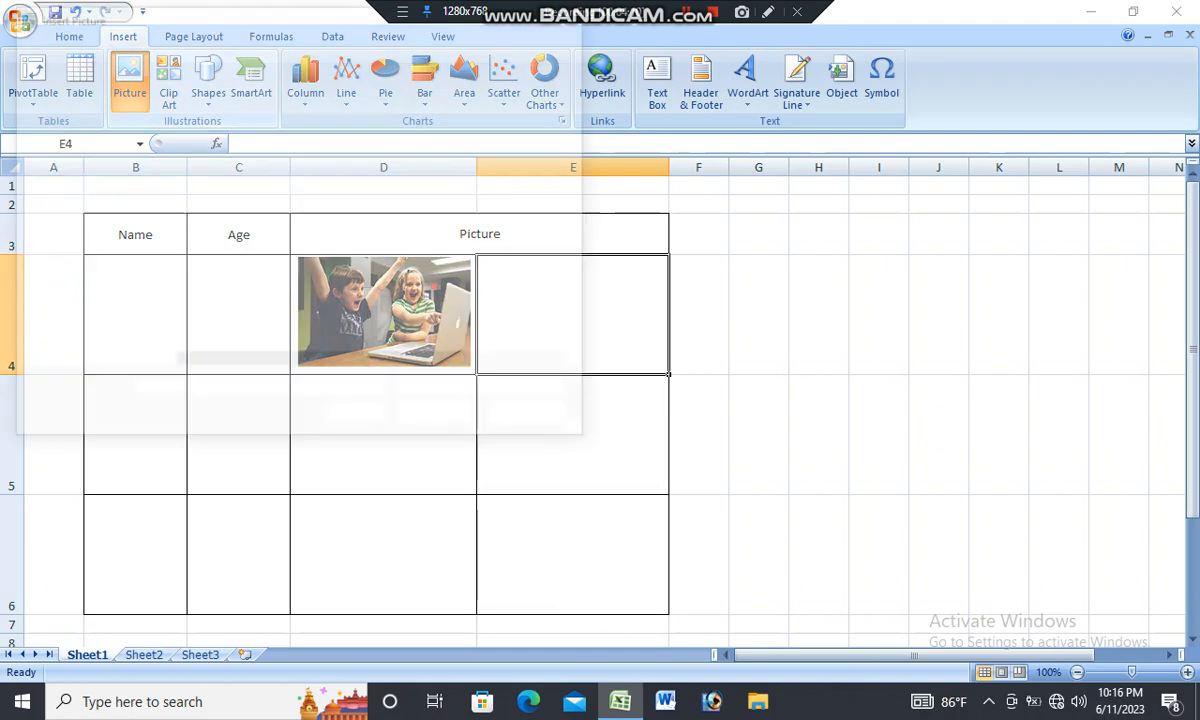
double_click(235, 176)
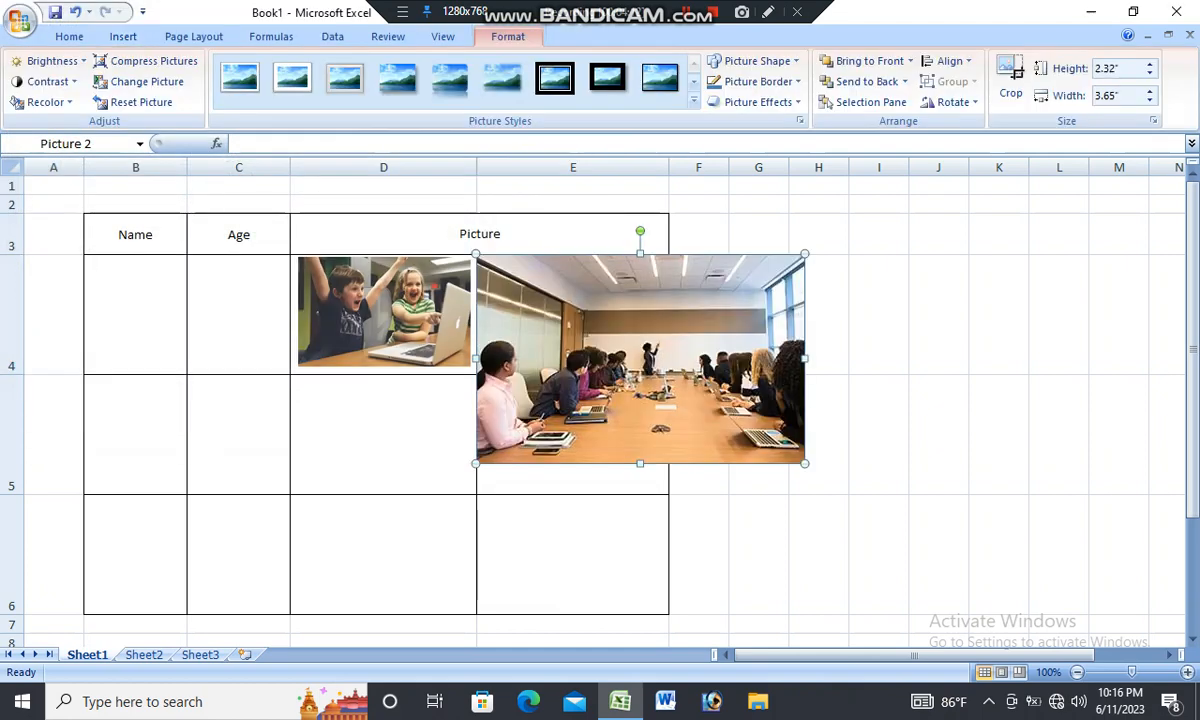
Shrink the meeting-room picture and position it so it fits inside cell E4
drag(476, 254, 667, 376)
drag(725, 415, 544, 304)
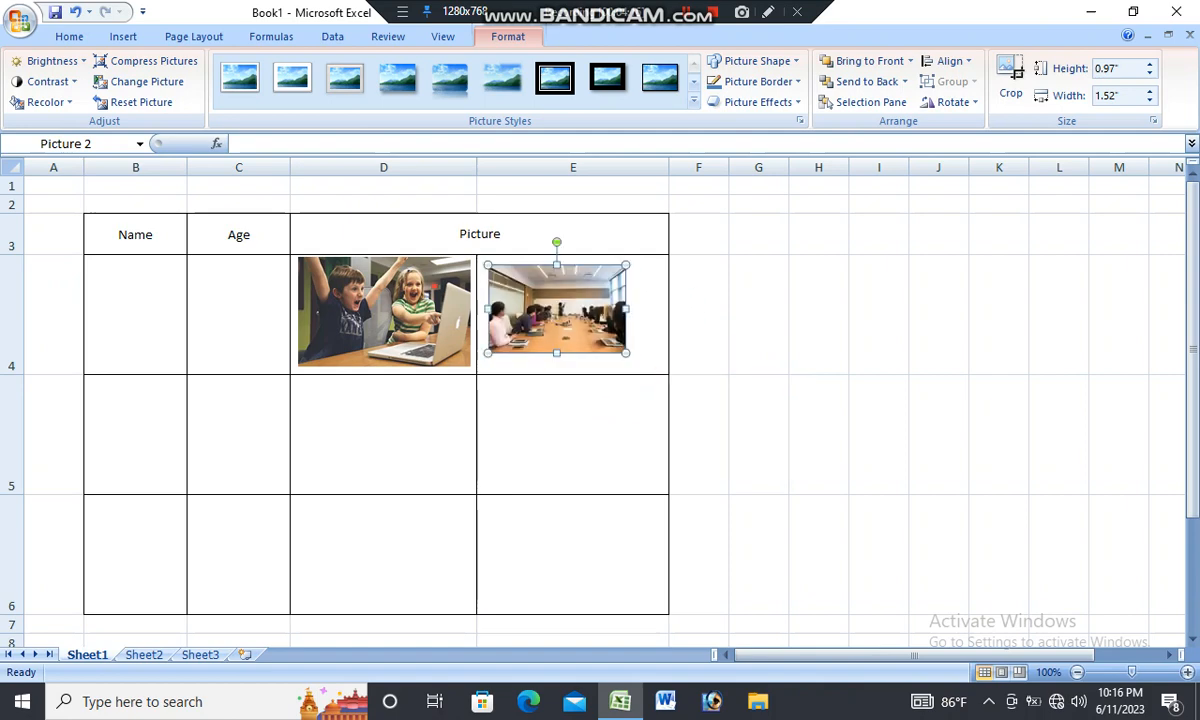
drag(626, 353, 651, 369)
click(818, 315)
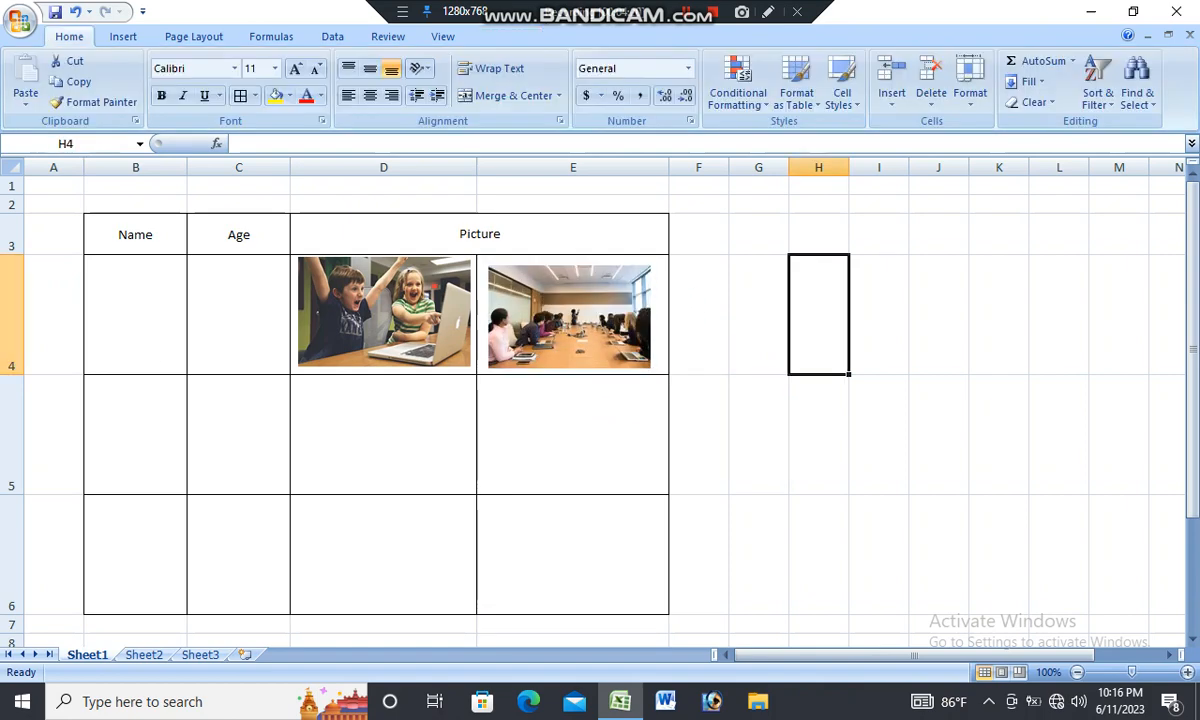
Make row 4 much taller and widen column E to give the pictures more room
drag(12, 375, 12, 459)
click(569, 316)
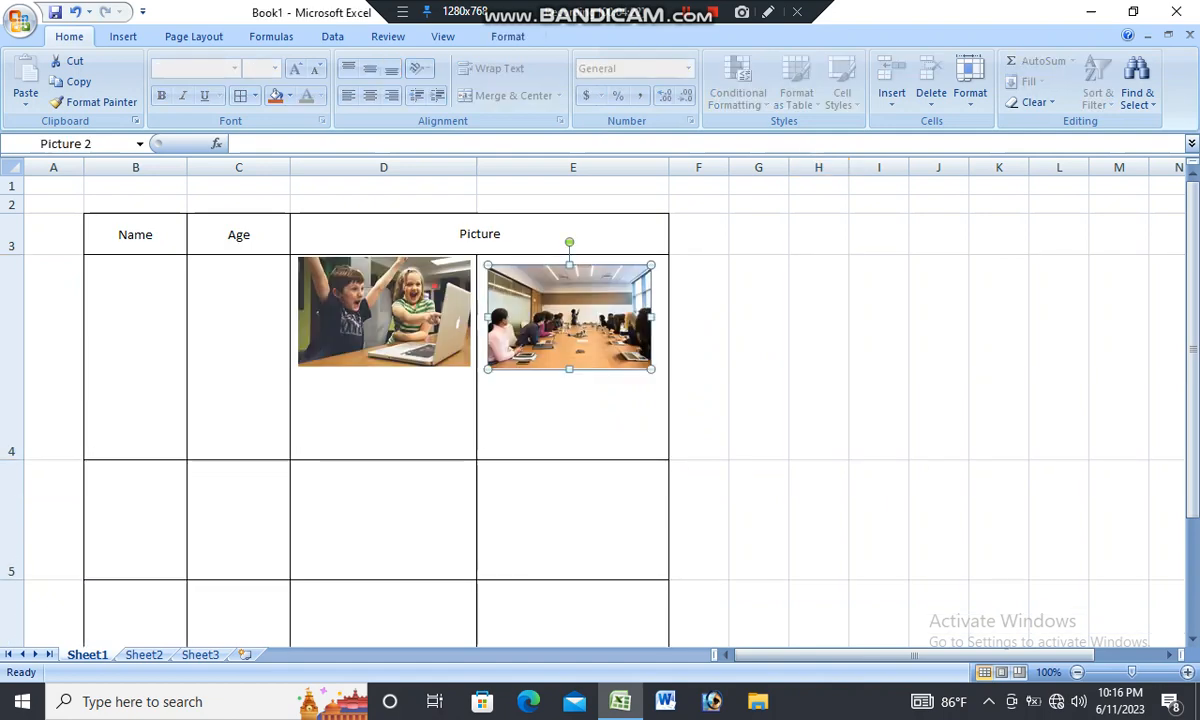
drag(669, 167, 823, 167)
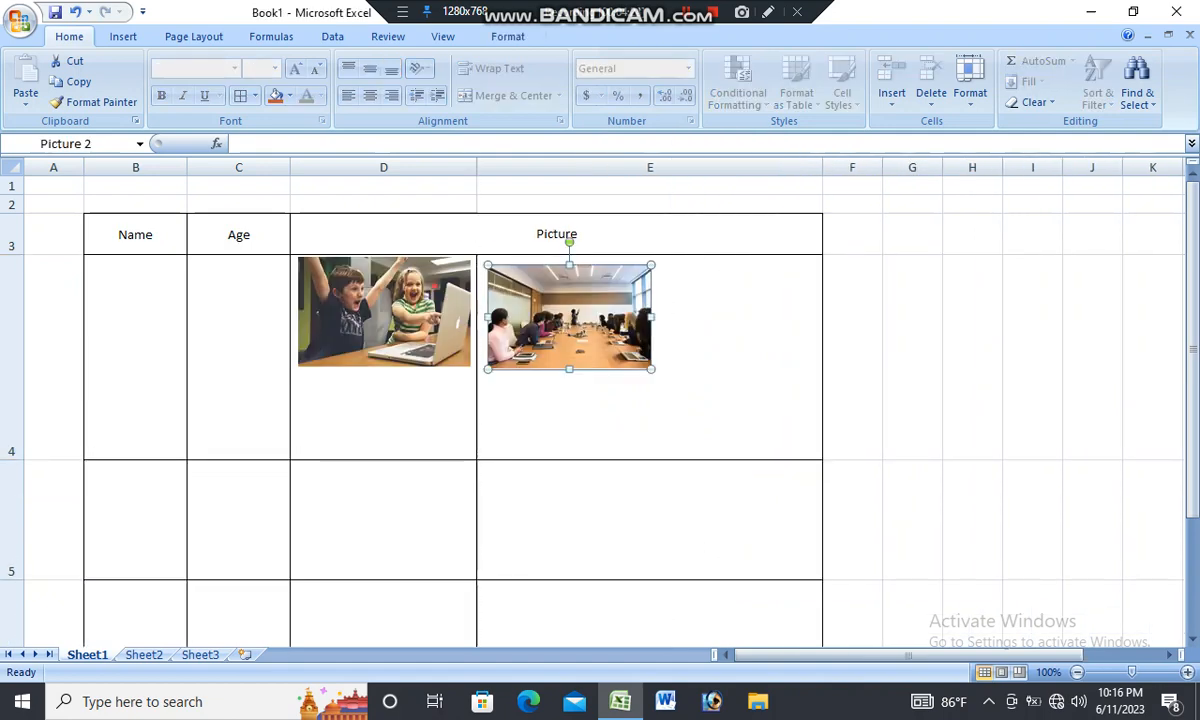
Enlarge the meeting-room picture to nearly fill cell E4 and stretch the children's picture in D4 vertically to match the taller row
drag(651, 369, 792, 452)
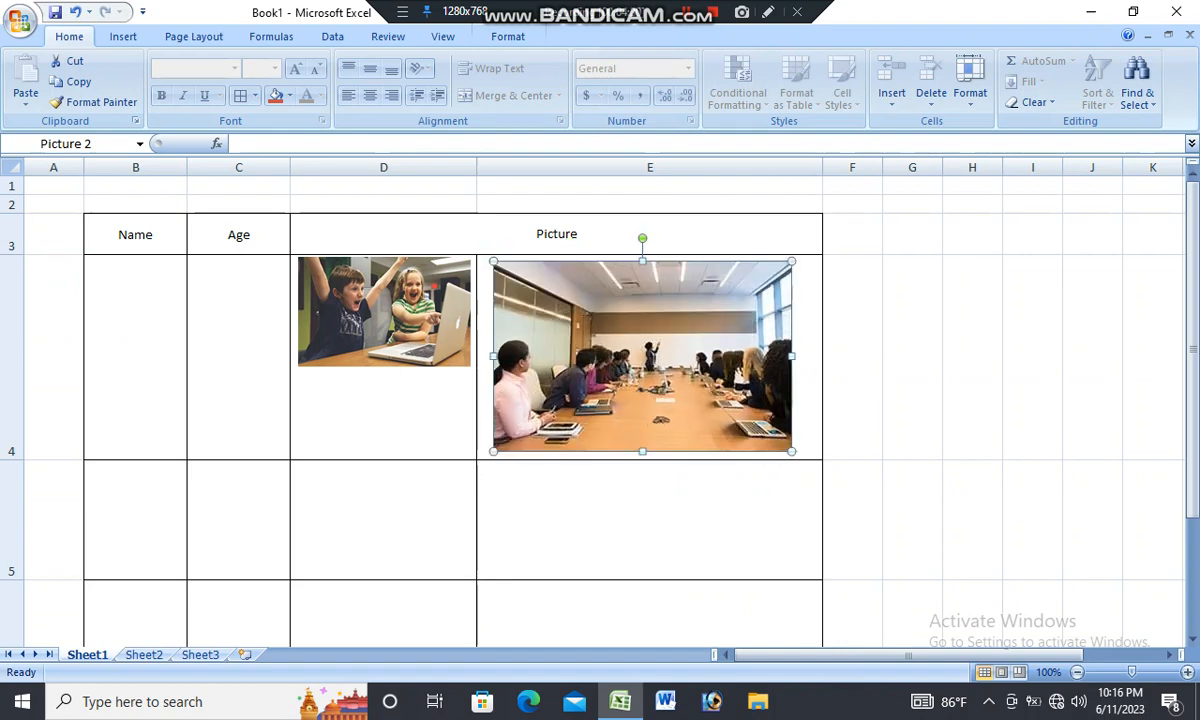
click(384, 312)
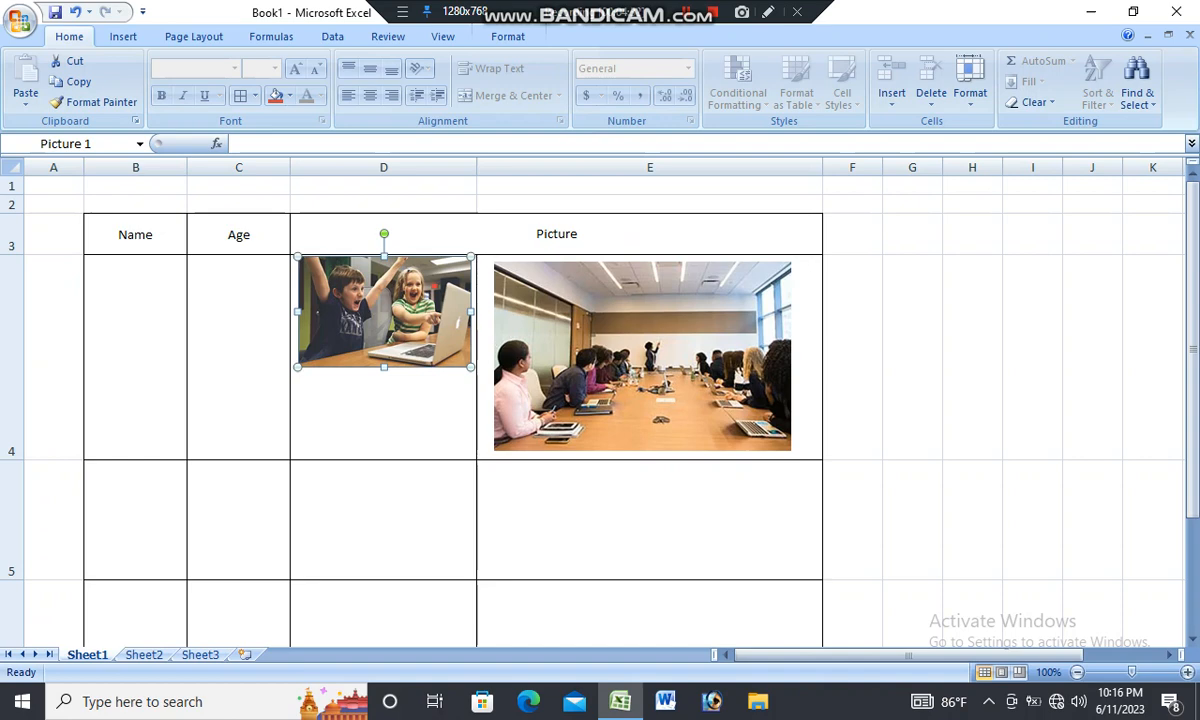
drag(384, 367, 384, 443)
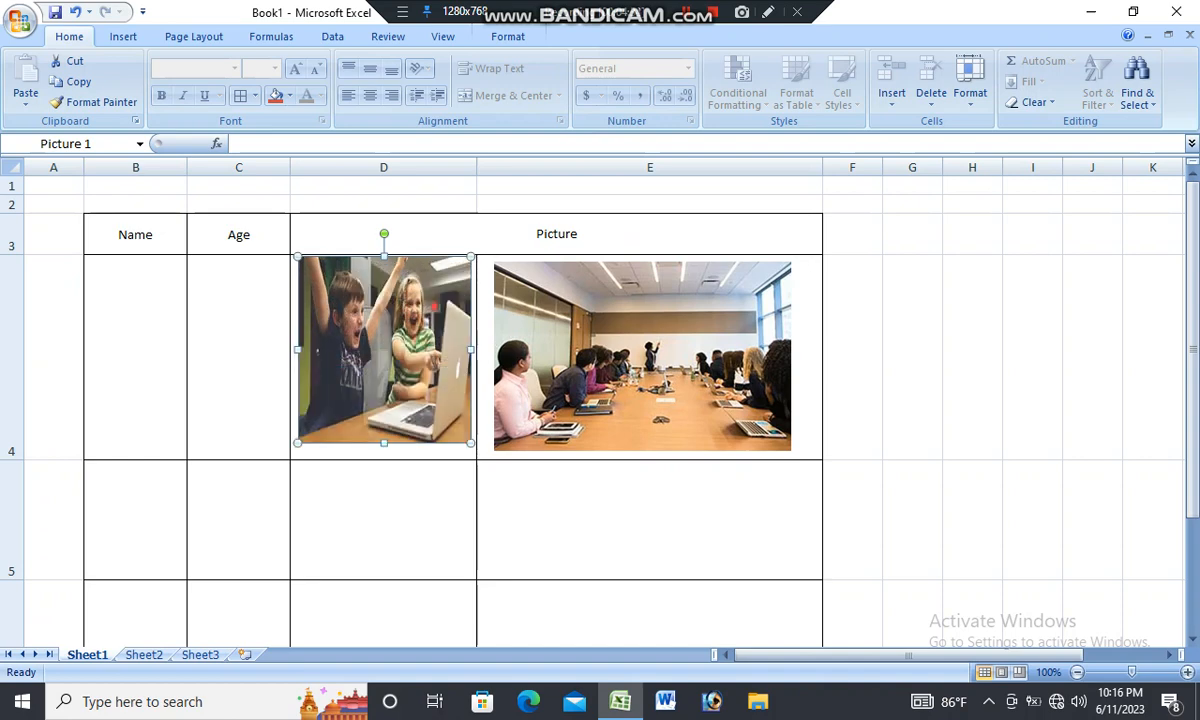
click(1092, 357)
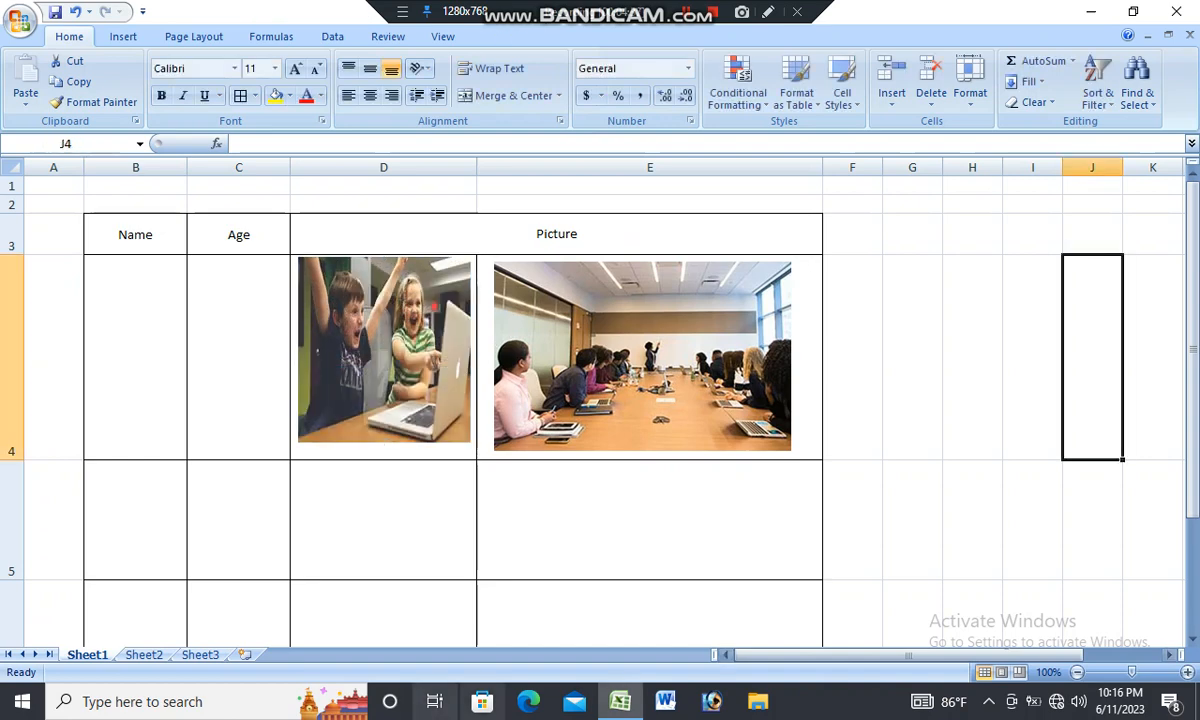
Insert the picture news-450x350-1 from the Desktop at cell D5
scroll(600, 400, down, 1)
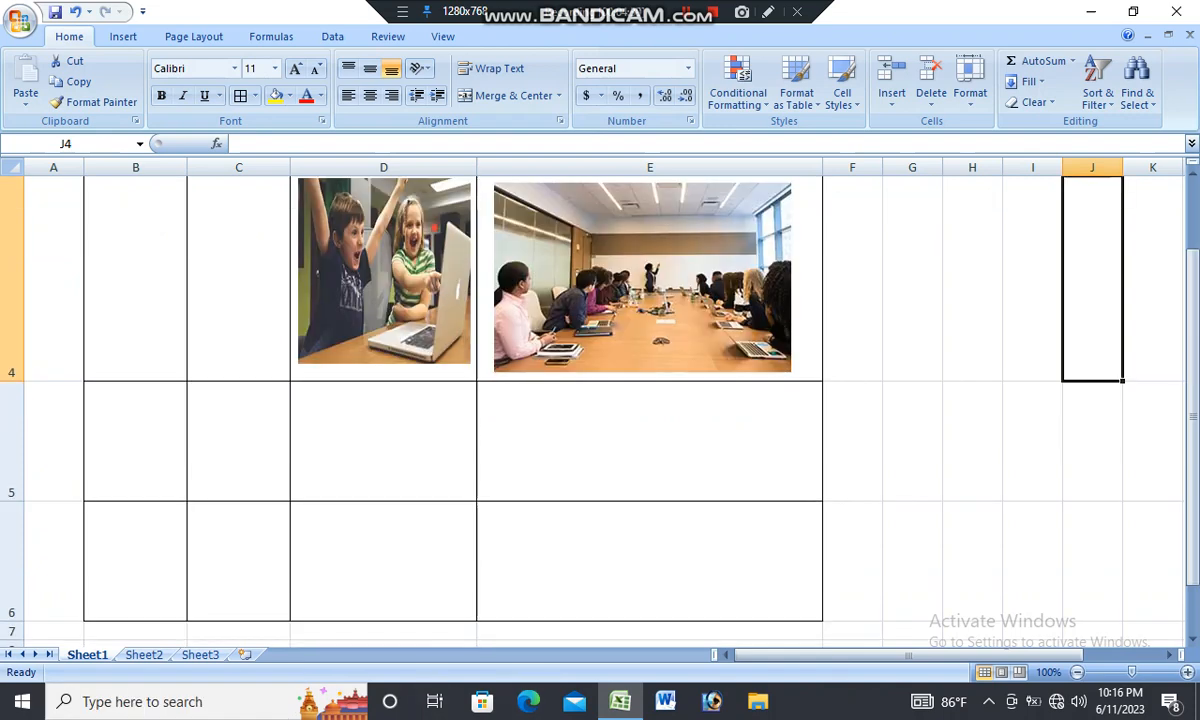
click(383, 441)
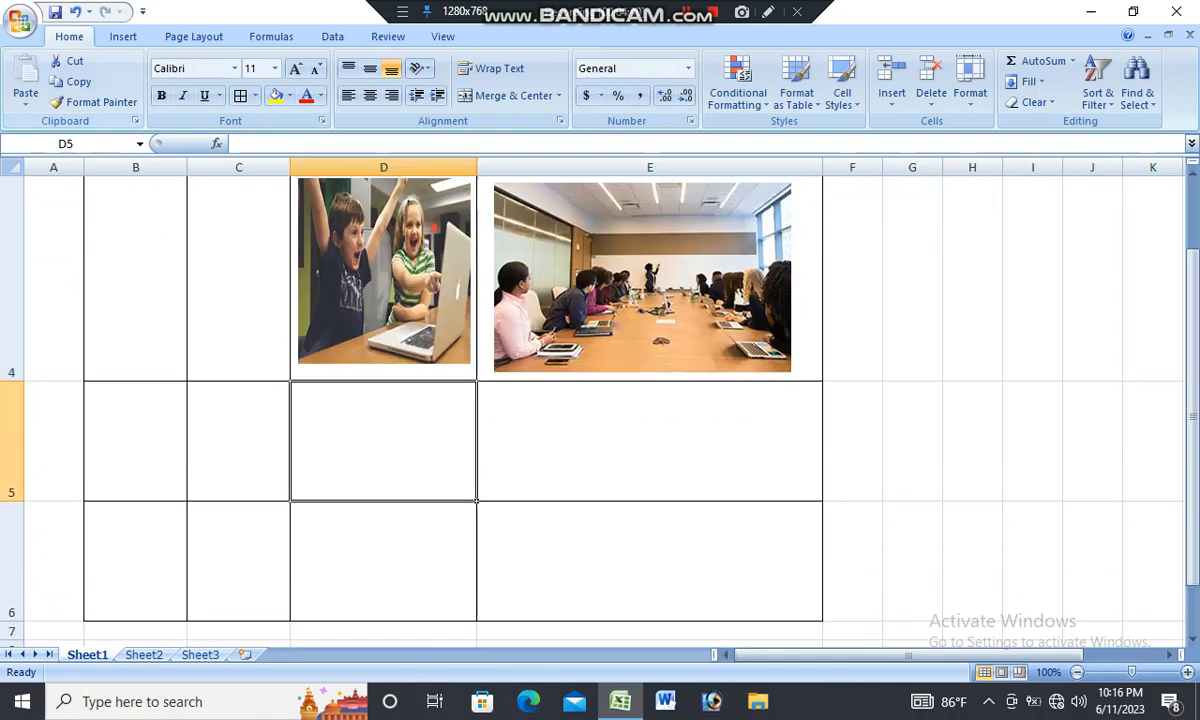
click(123, 37)
click(129, 80)
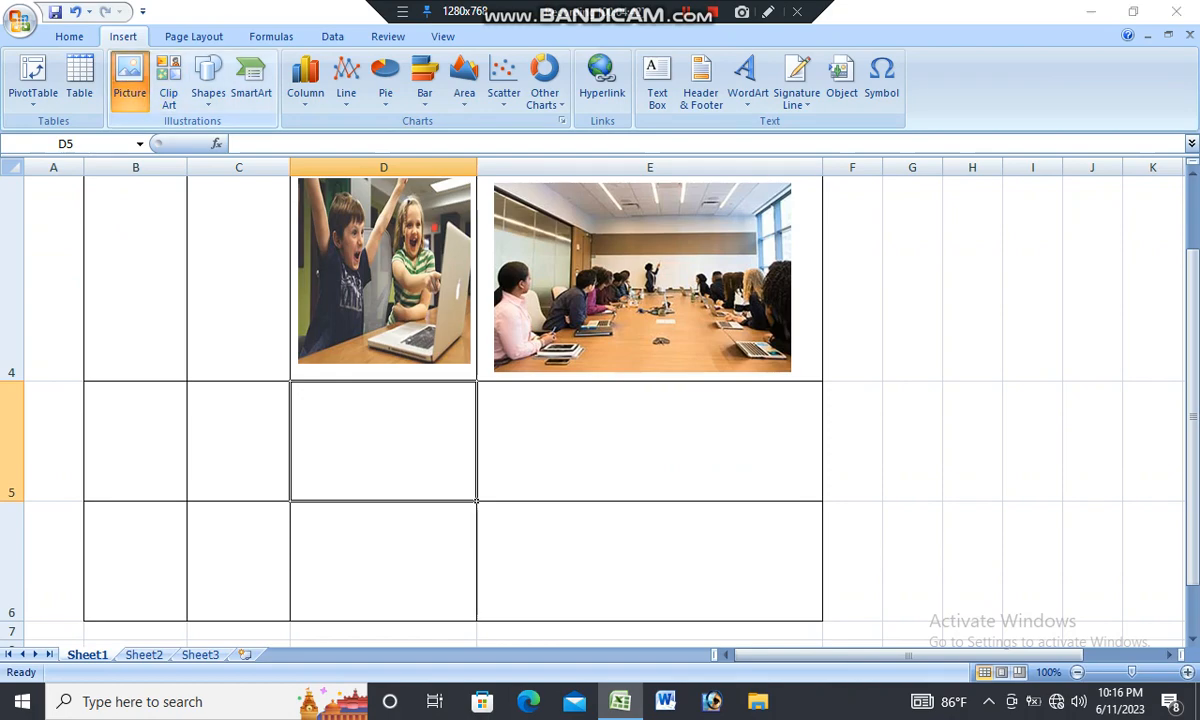
double_click(232, 215)
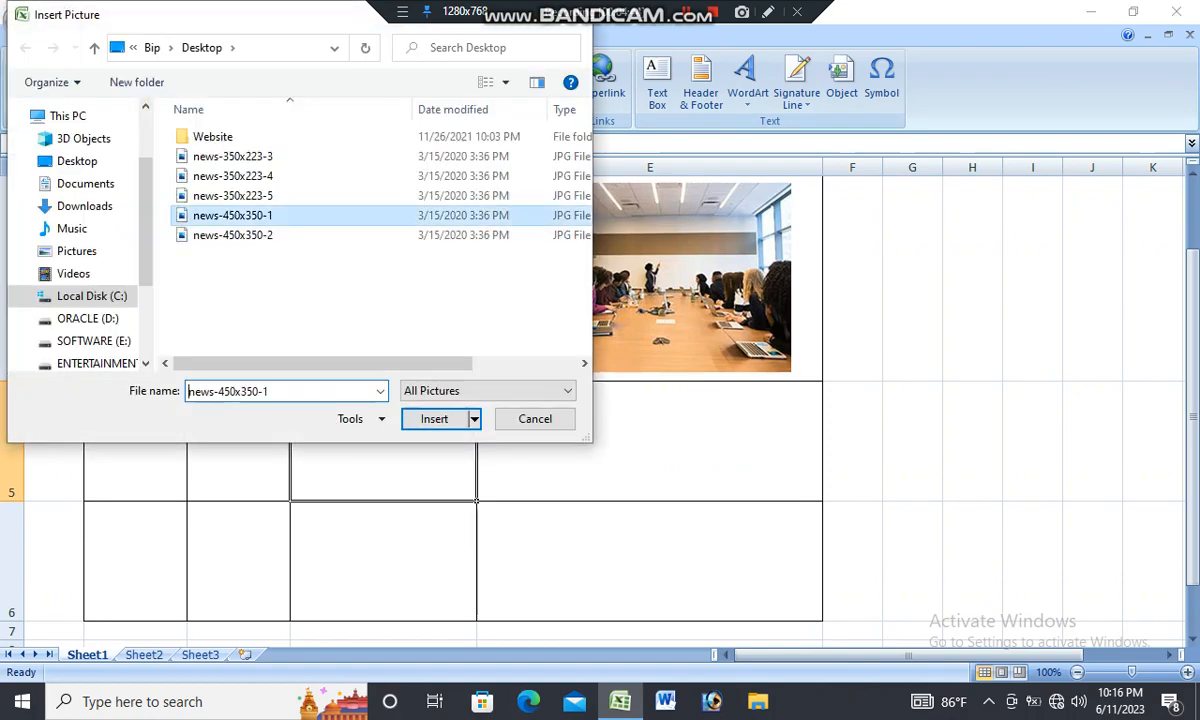
Shrink the picture of the woman with a laptop to about 1.14" high by 1.79" wide and place it inside cell D5
scroll(604, 411, down, 3)
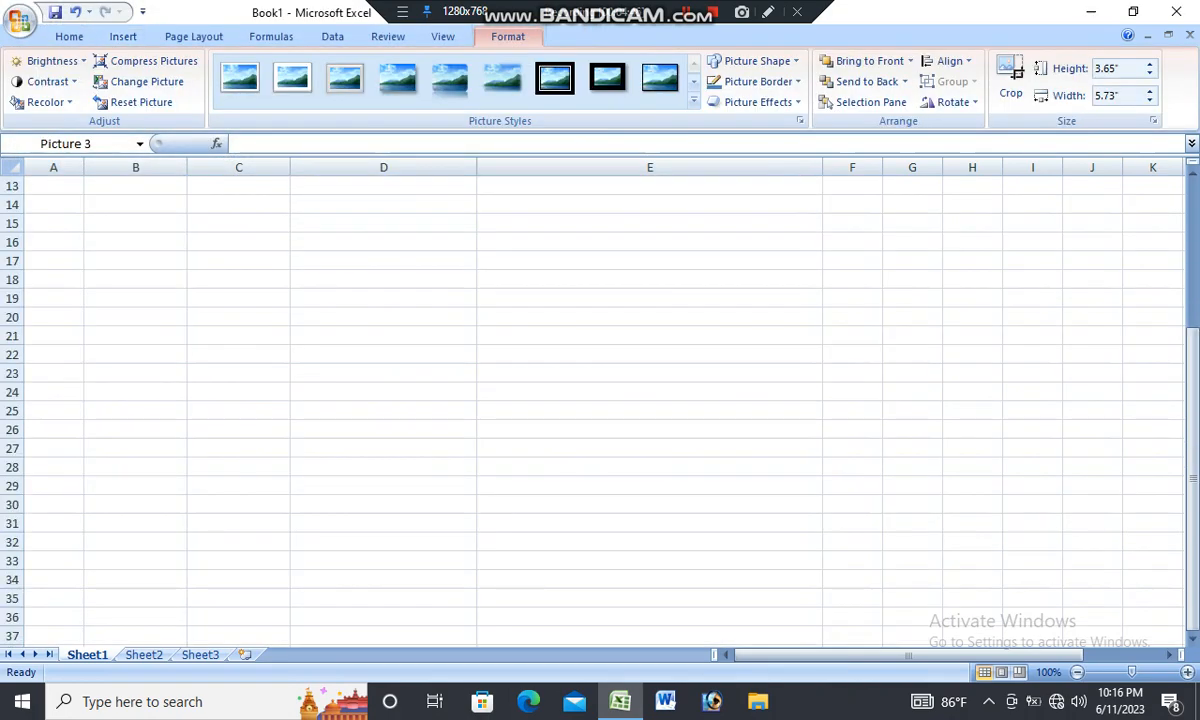
scroll(604, 411, up, 3)
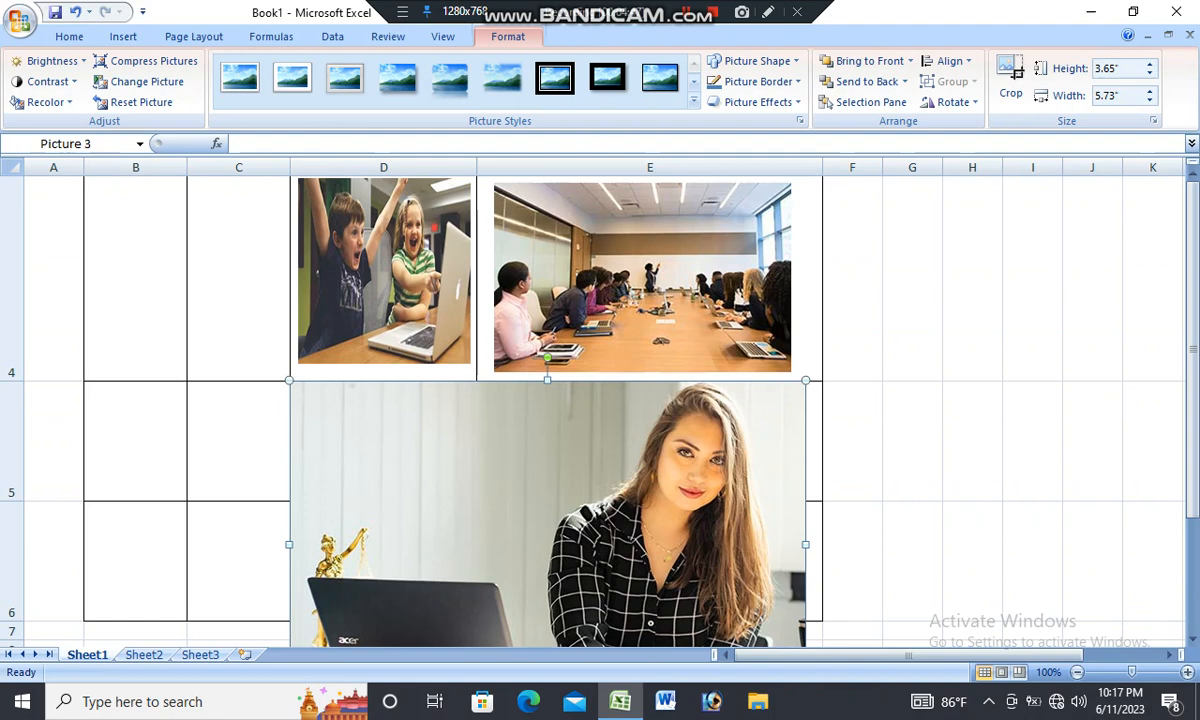
drag(289, 380, 598, 576)
drag(702, 616, 605, 412)
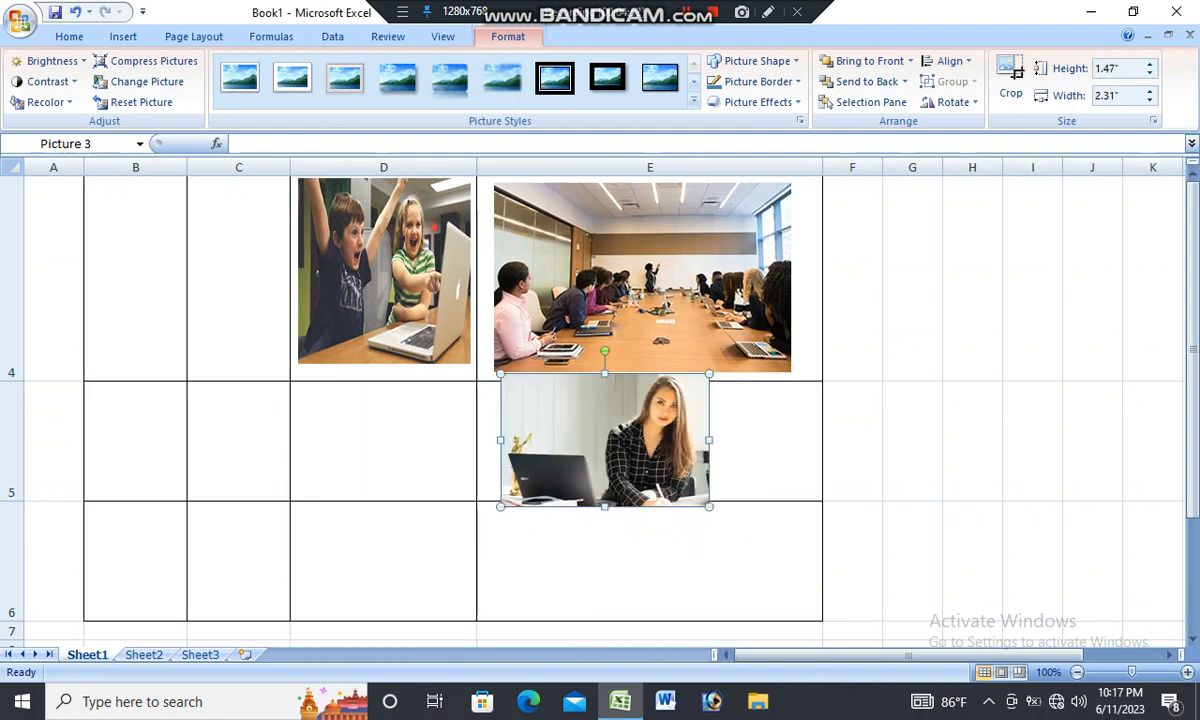
drag(501, 374, 547, 404)
drag(628, 455, 384, 443)
Reduce the meeting-room picture in E4 to about 1.67" by 1.64" and shorten the children's picture in D4 to about 1.71" high
scroll(600, 400, up, 1)
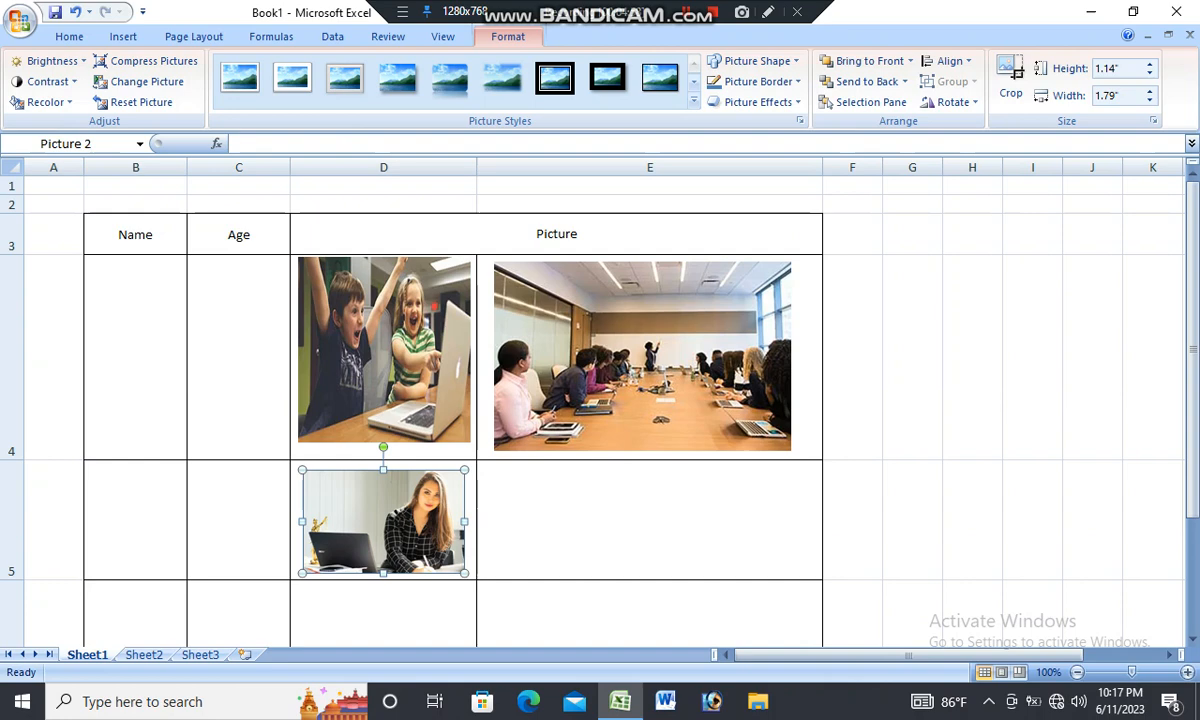
click(642, 356)
drag(791, 356, 641, 356)
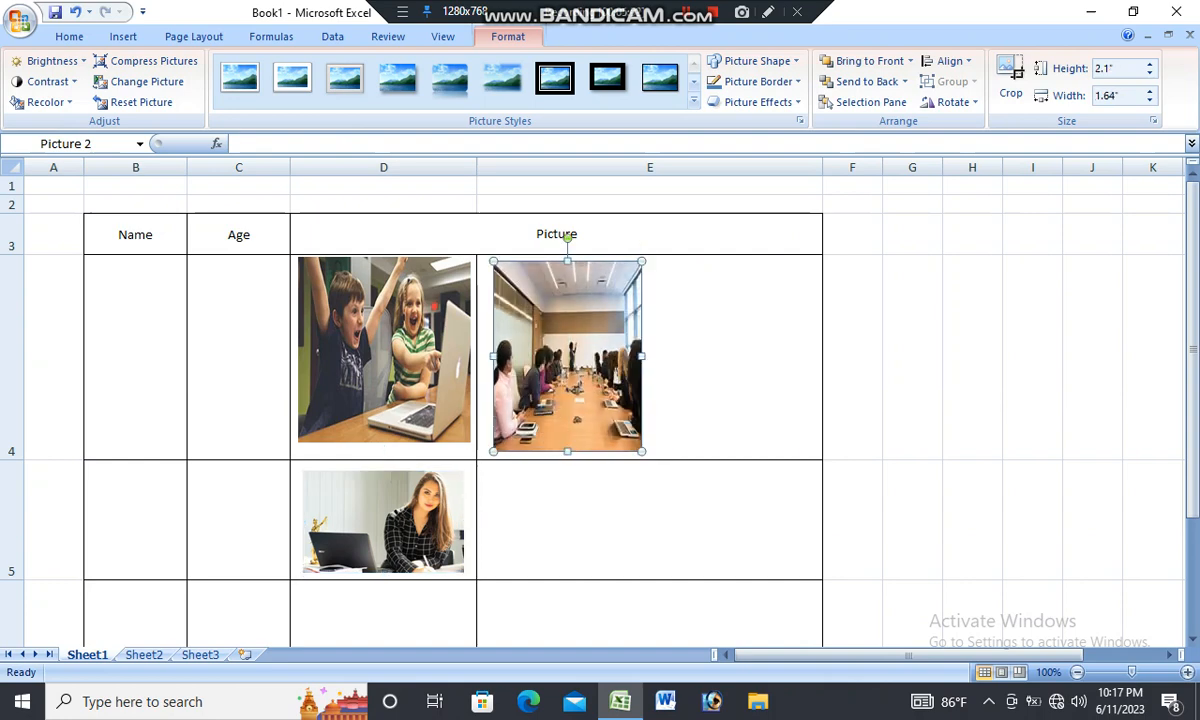
drag(567, 451, 567, 411)
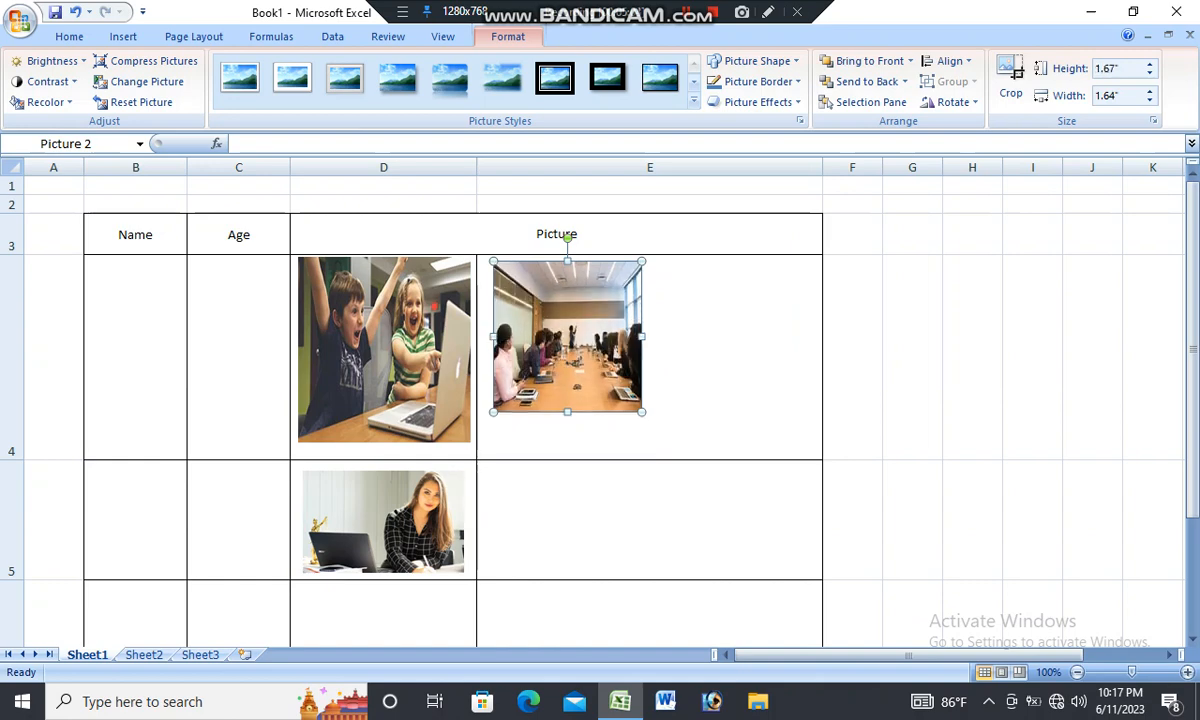
click(386, 349)
drag(384, 442, 384, 411)
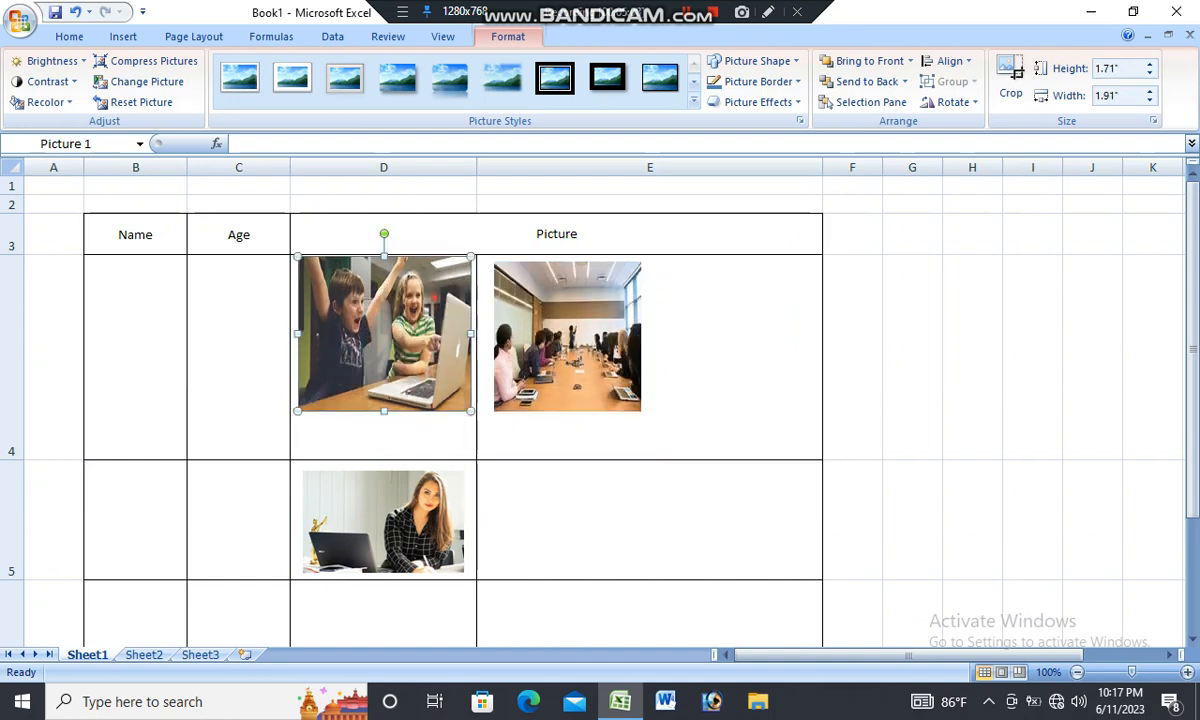